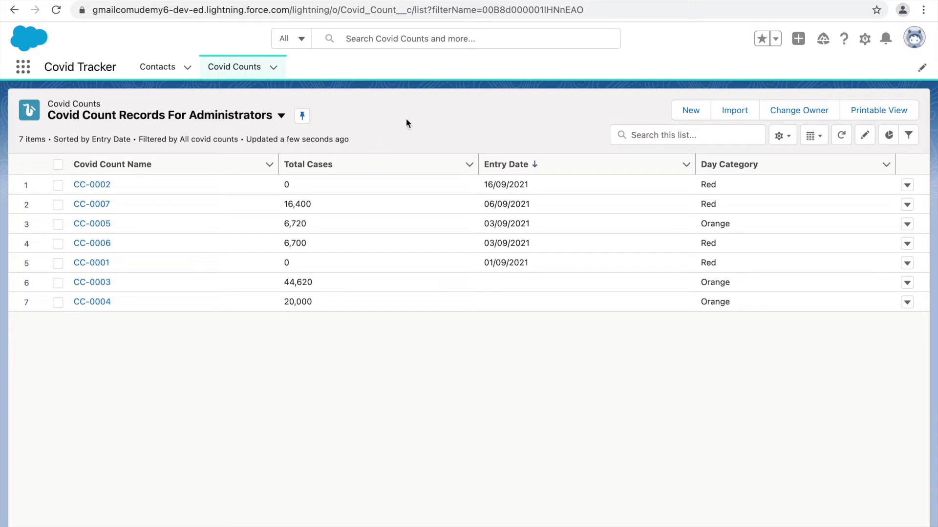
Go to Setup's Object Manager and filter the object list by 'covid c'
click(865, 39)
click(812, 83)
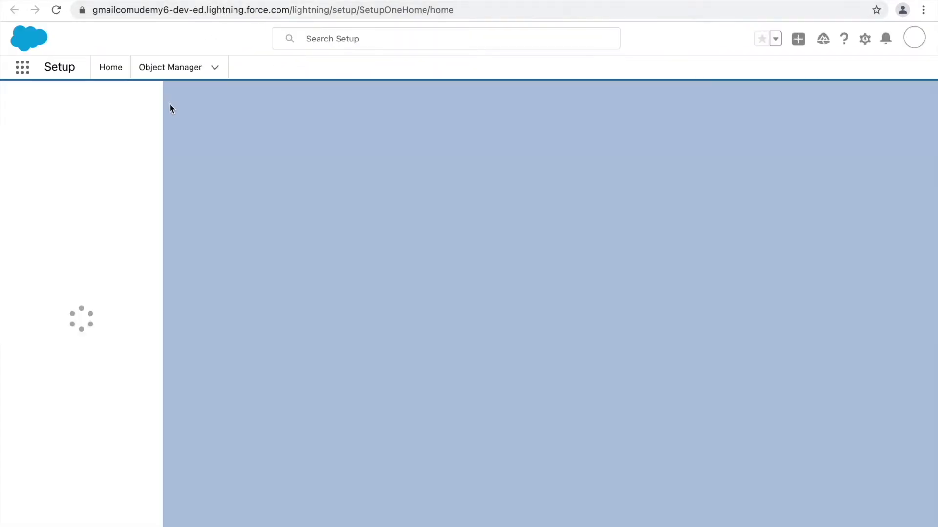
click(164, 71)
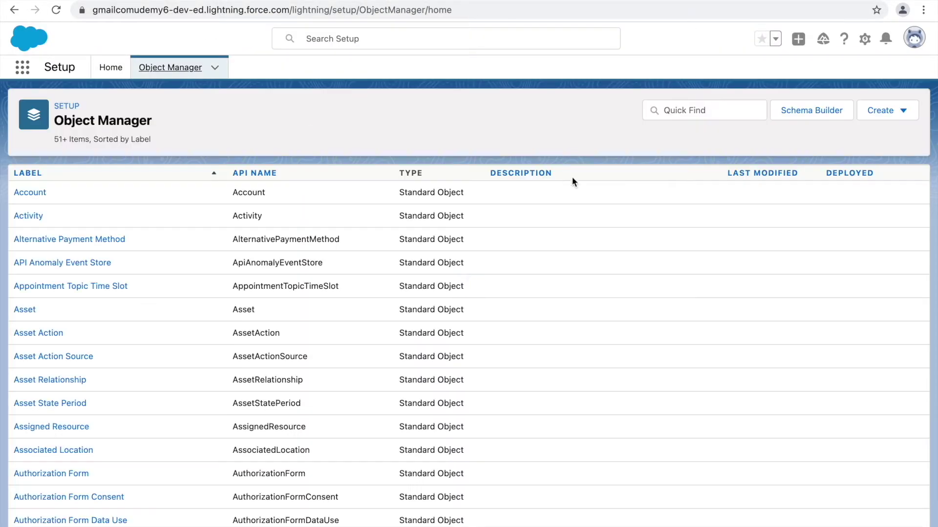
click(699, 112)
text(covid c)
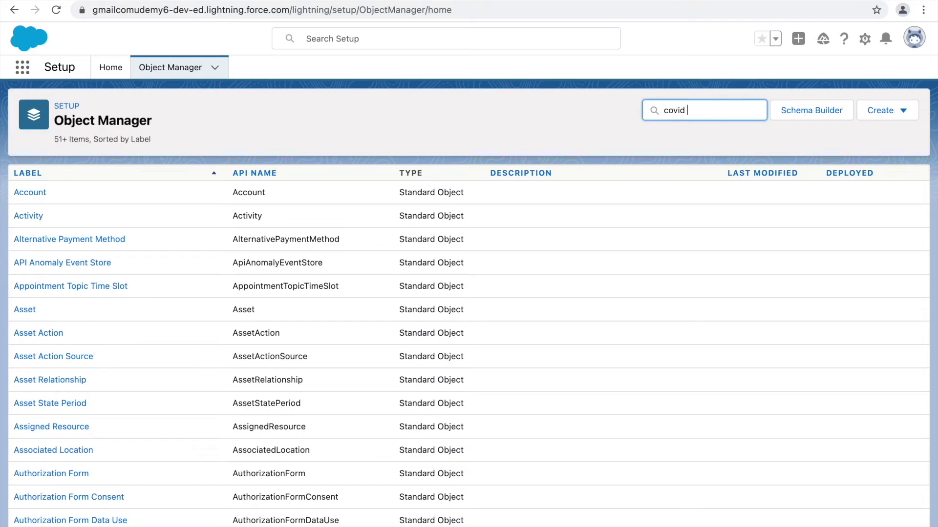
Open the Covid Count object's Record Types and start a new record type
click(43, 194)
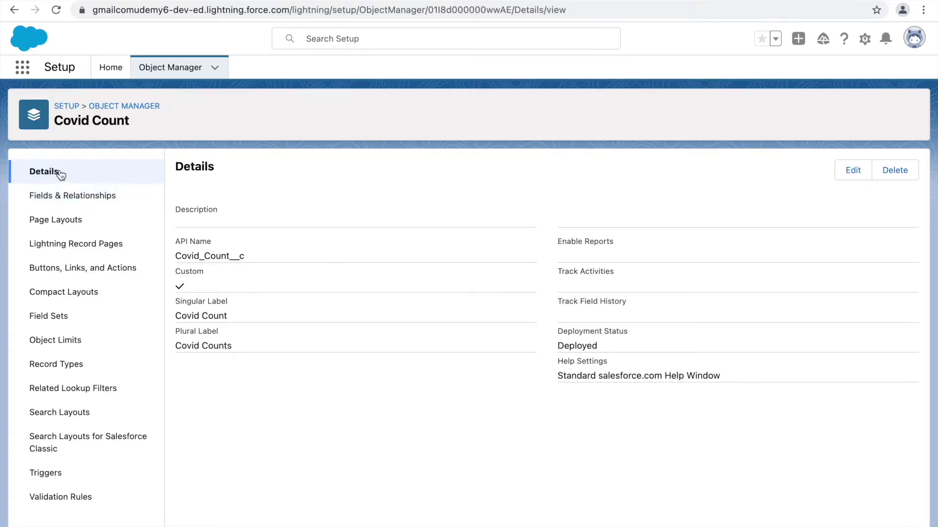
click(69, 198)
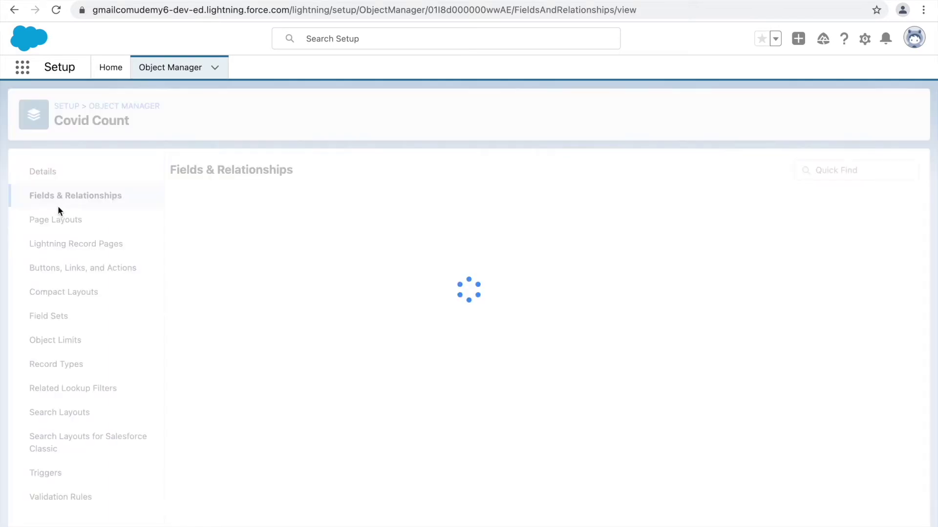
click(59, 220)
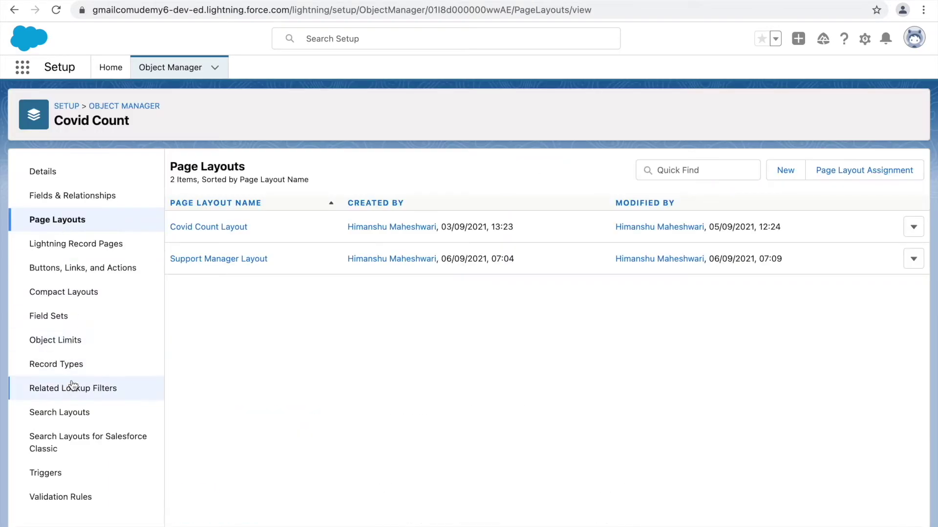
click(58, 364)
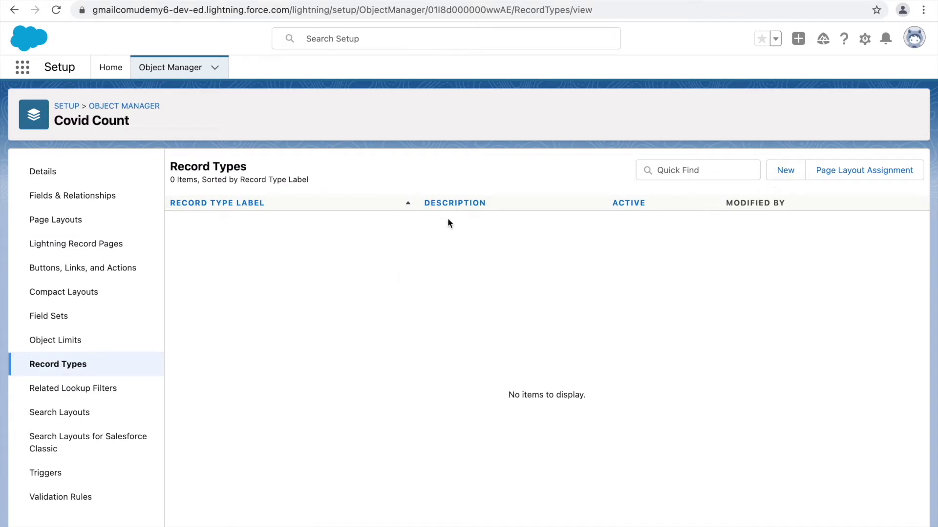
click(785, 177)
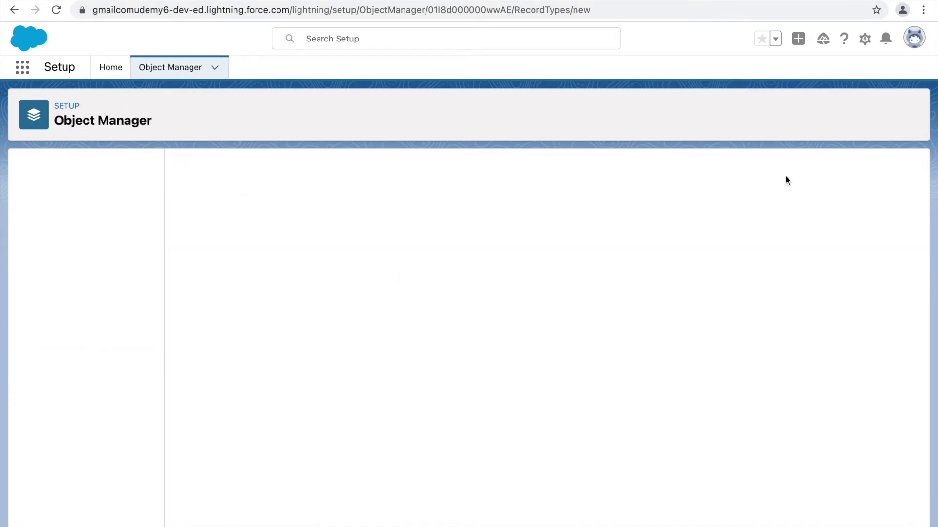
Label the record type 'Delta Variant One' with description 'This will track 2019 and 2020 cases'
text(De)
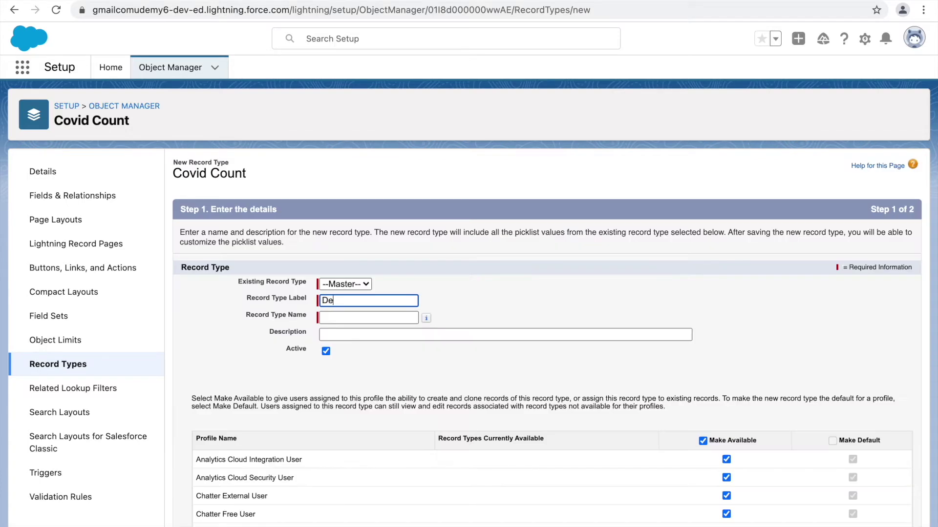
text(lta Variant One)
key(Tab)
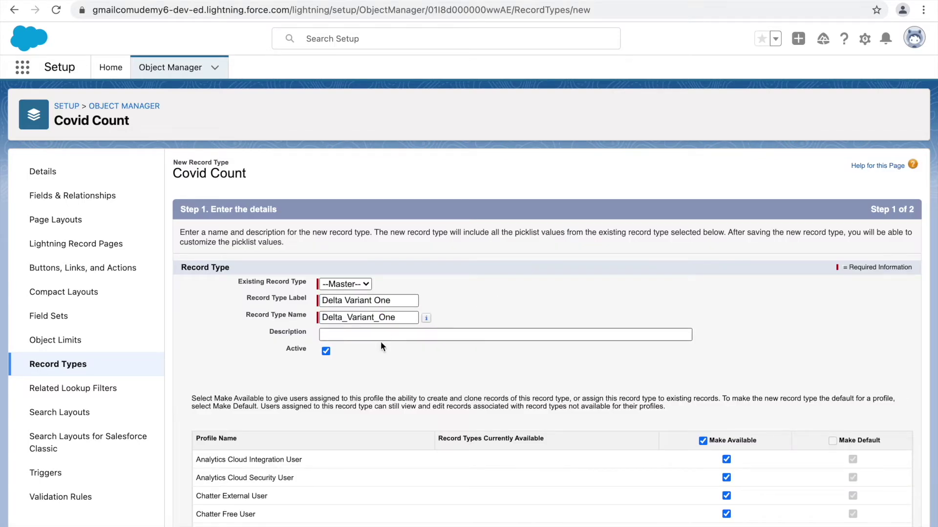
click(354, 336)
text(T)
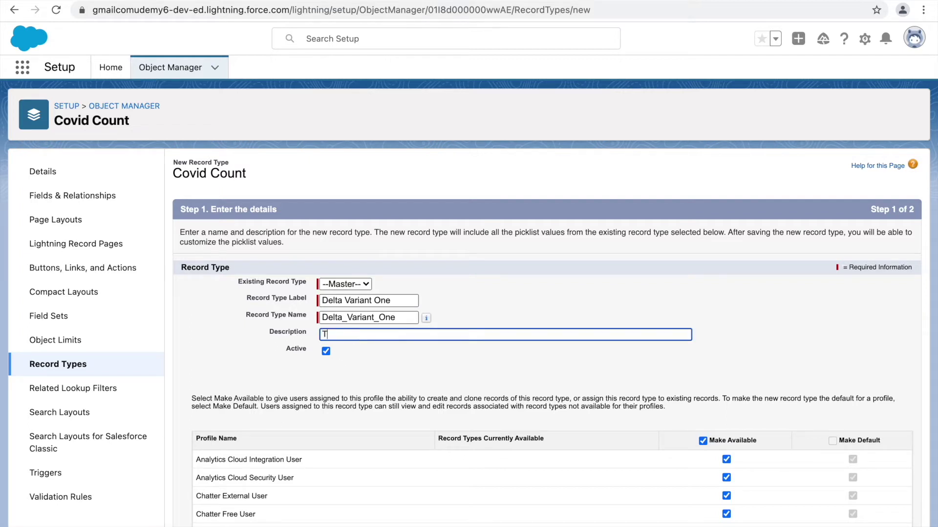
text(his will track 2019 cases)
click(397, 335)
text(and 2020)
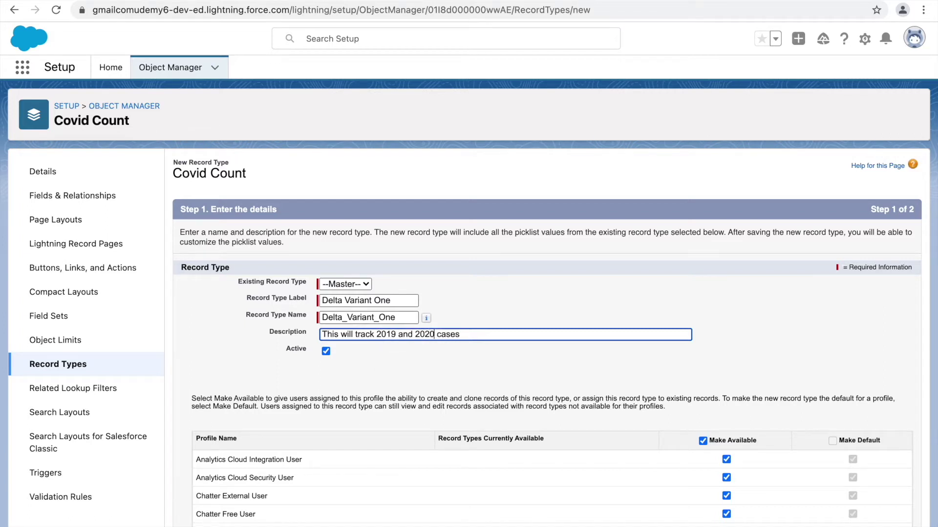
click(490, 311)
scroll(581, 332, down, 1)
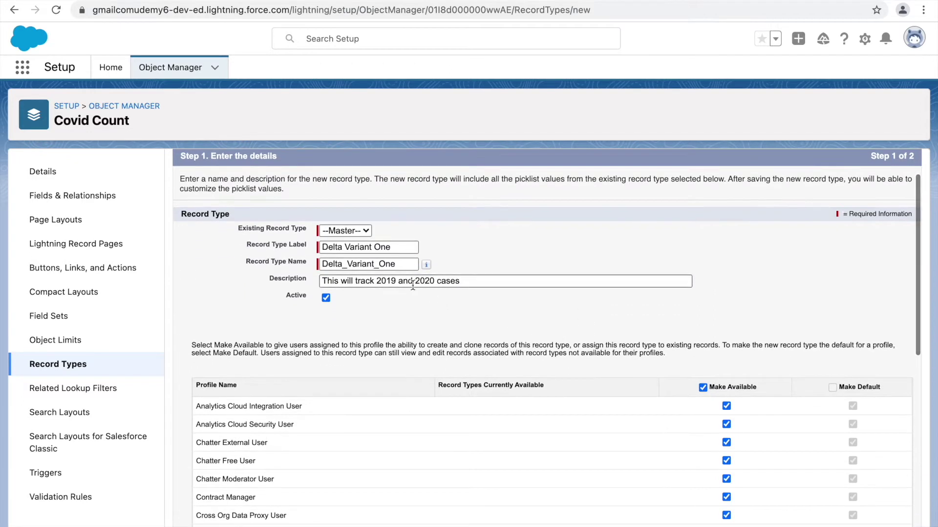
click(393, 281)
click(468, 296)
Make it available only to System Administrator and Support Manager Profile
scroll(476, 324, down, 1)
scroll(476, 326, down, 1)
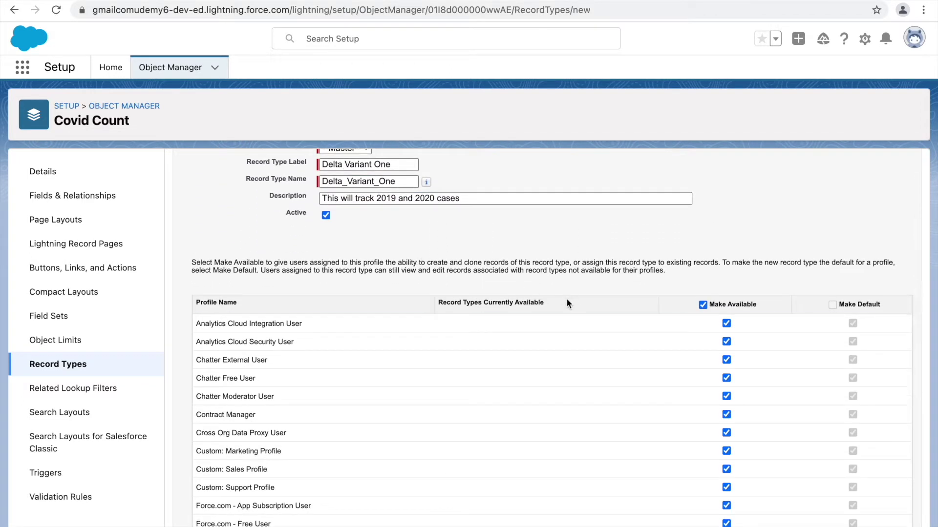
scroll(526, 283, down, 2)
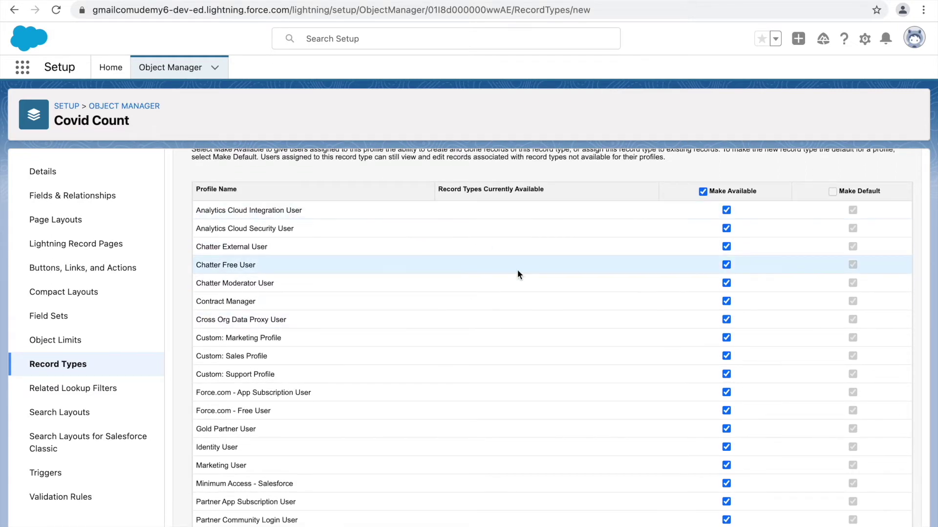
click(703, 191)
scroll(638, 336, down, 5)
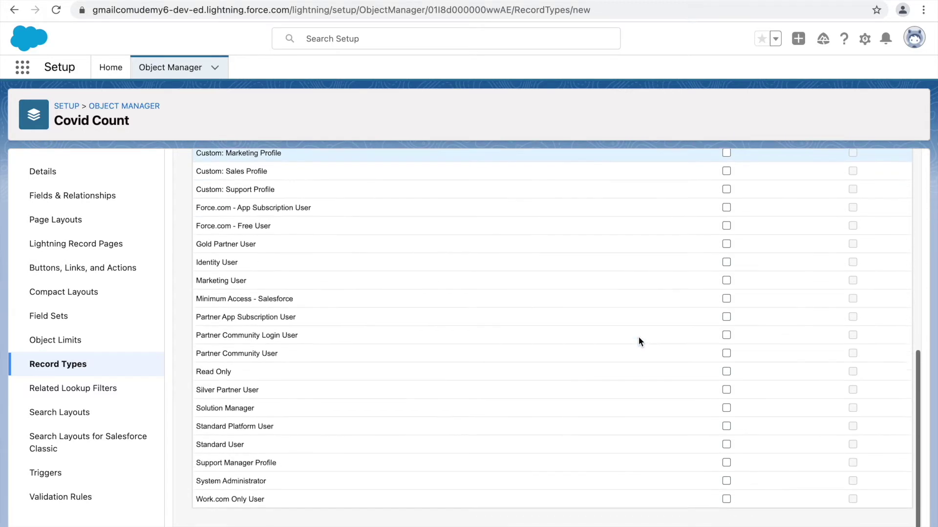
click(725, 447)
click(726, 429)
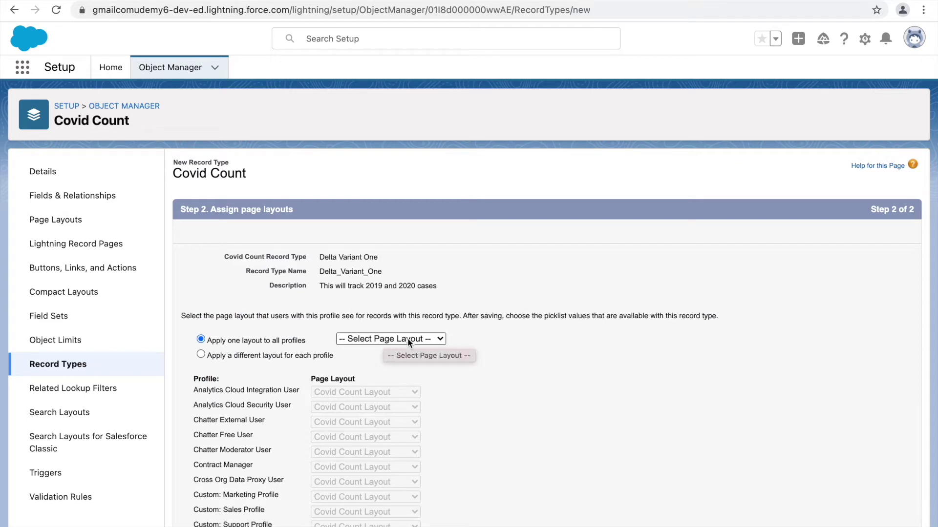
Apply Covid Count Layout to all profiles for Delta Variant One, save, and begin another record type
click(408, 339)
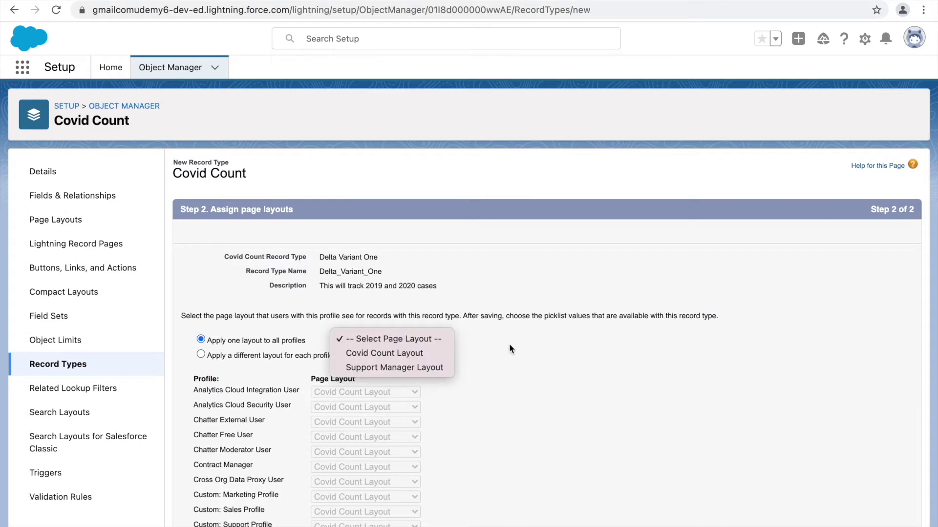
click(374, 353)
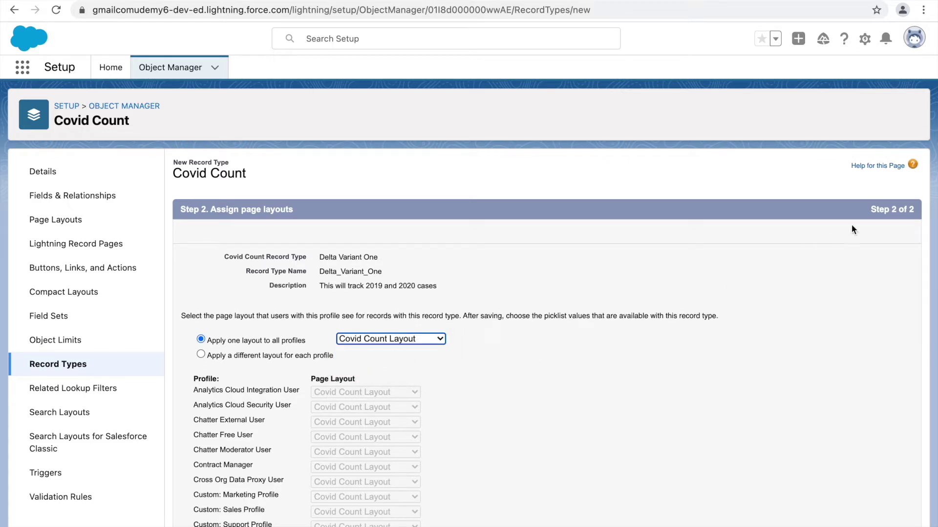
scroll(638, 318, down, 6)
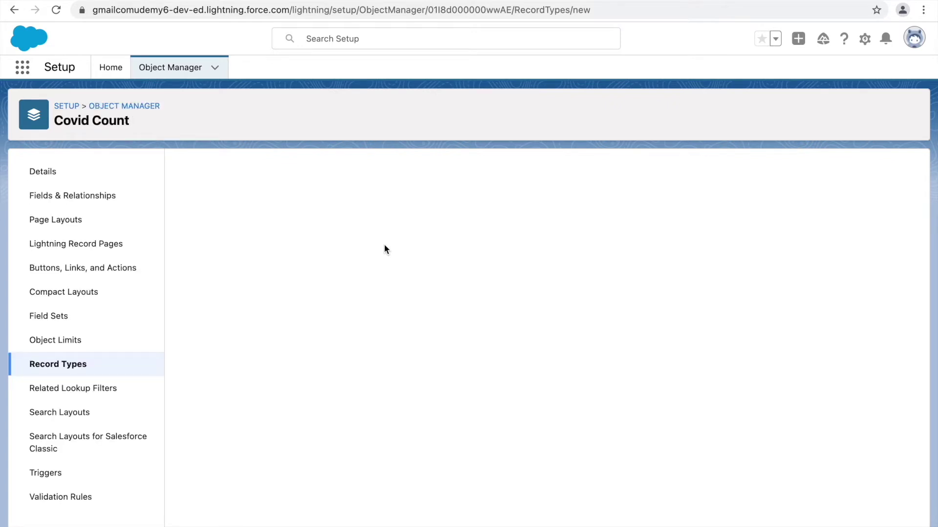
click(341, 298)
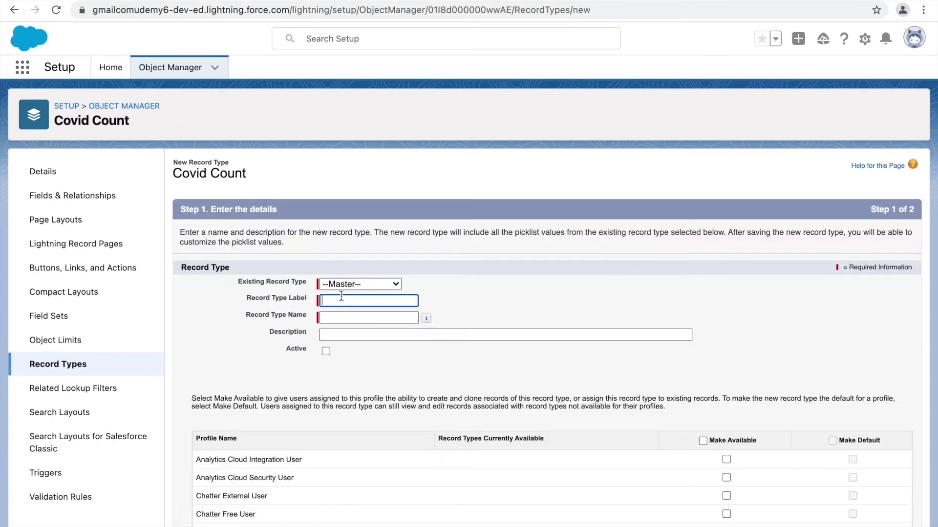
Label the record type 'Delta Variant Two', describing it as tracking 2021 and newer cases only
text(Delta)
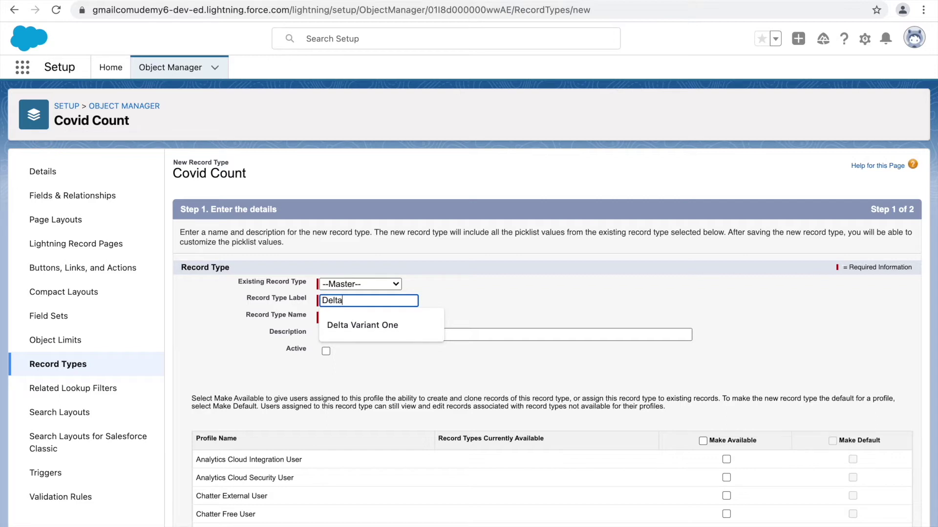
text( Variant Two)
key(Tab)
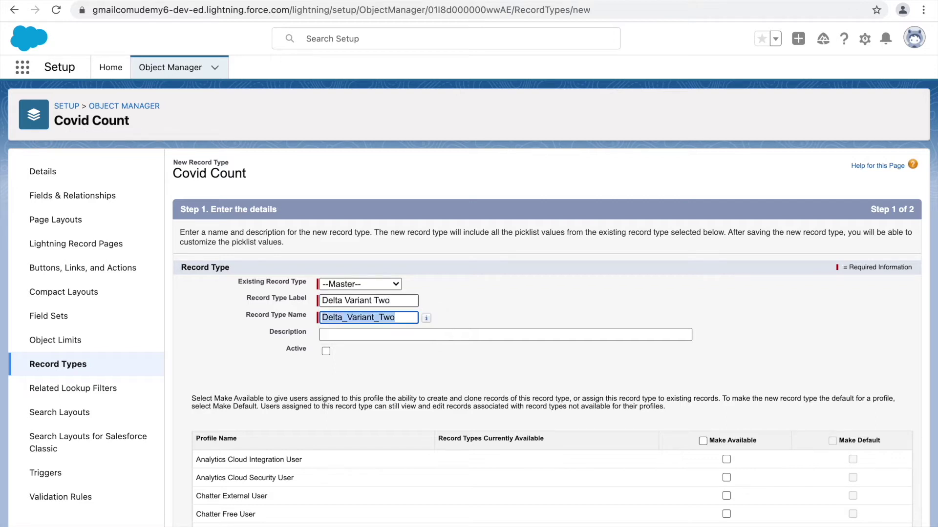
click(375, 335)
text(This wi)
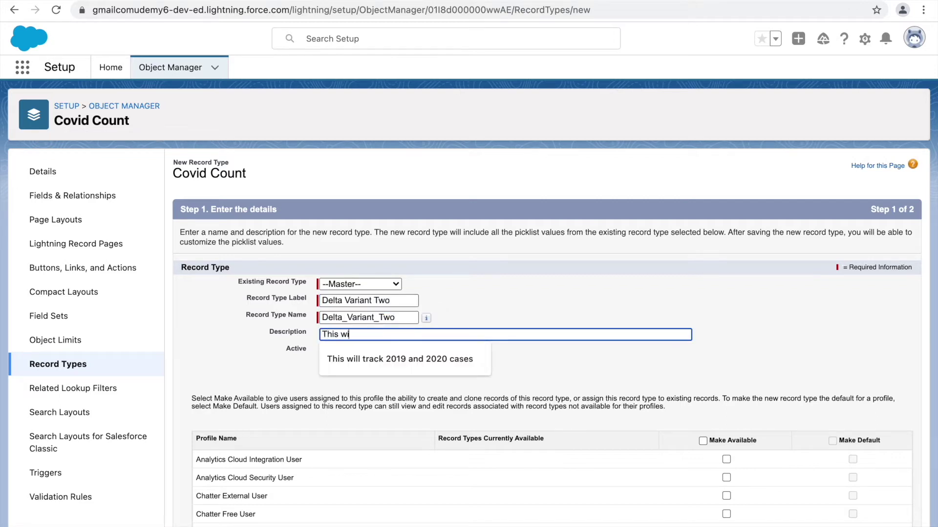
text(ll track 2021 and)
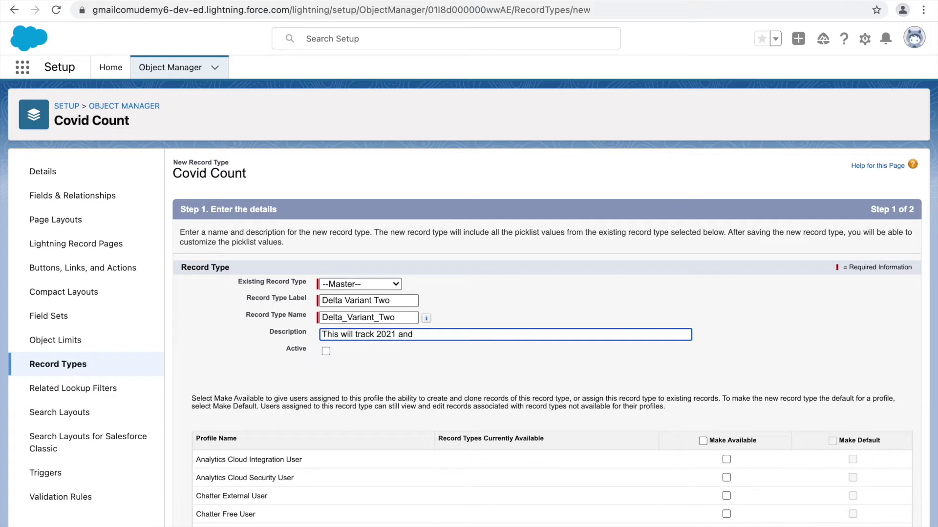
text( new er caseso)
key(BackSpace)
text(only)
key(BackSpace)
key(BackSpace)
key(BackSpace)
key(BackSpace)
text(only)
click(466, 314)
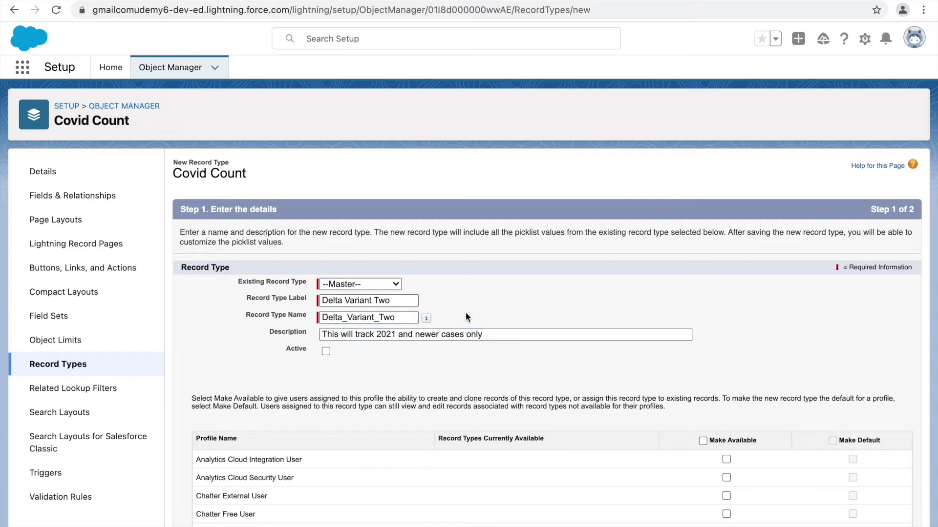
Keep it active and make it available to Support Manager Profile and System Administrator
click(327, 351)
scroll(653, 398, down, 9)
scroll(722, 377, down, 1)
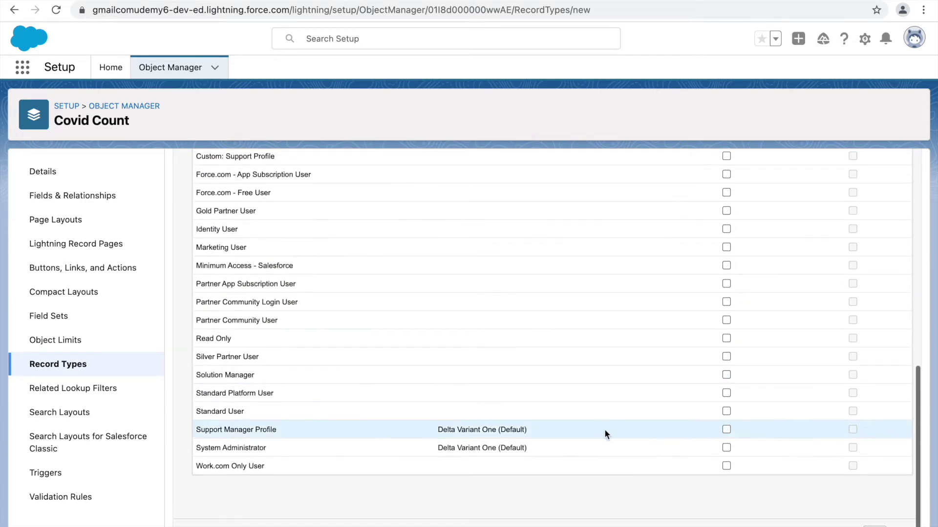
click(726, 430)
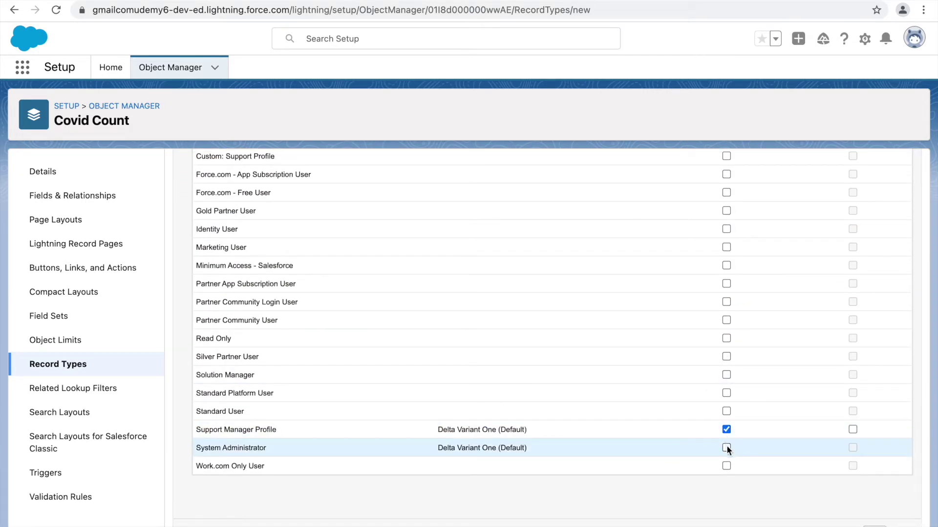
click(727, 447)
drag(438, 430, 492, 429)
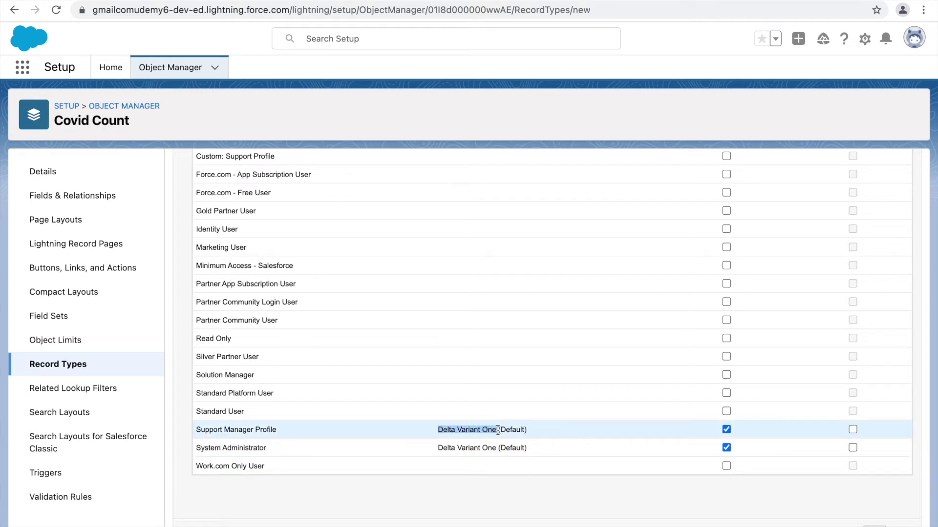
click(550, 429)
scroll(598, 432, up, 5)
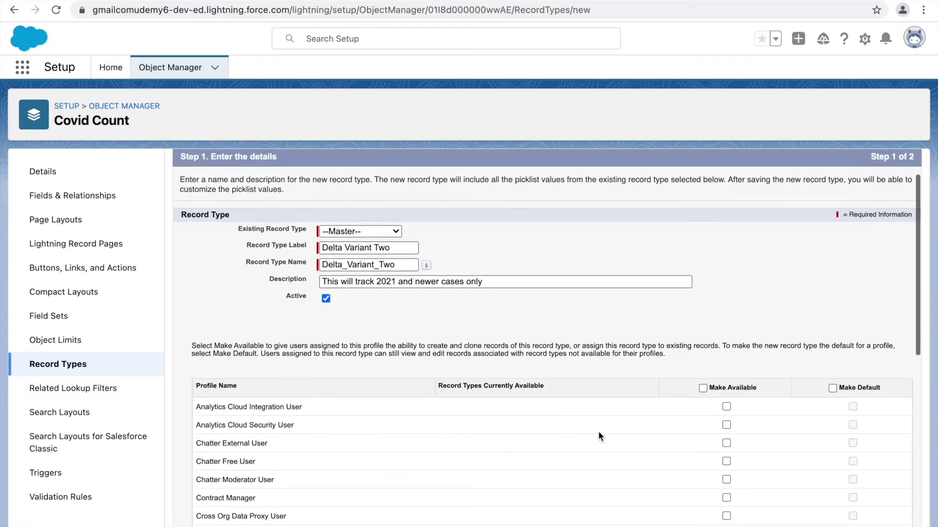
scroll(806, 359, down, 5)
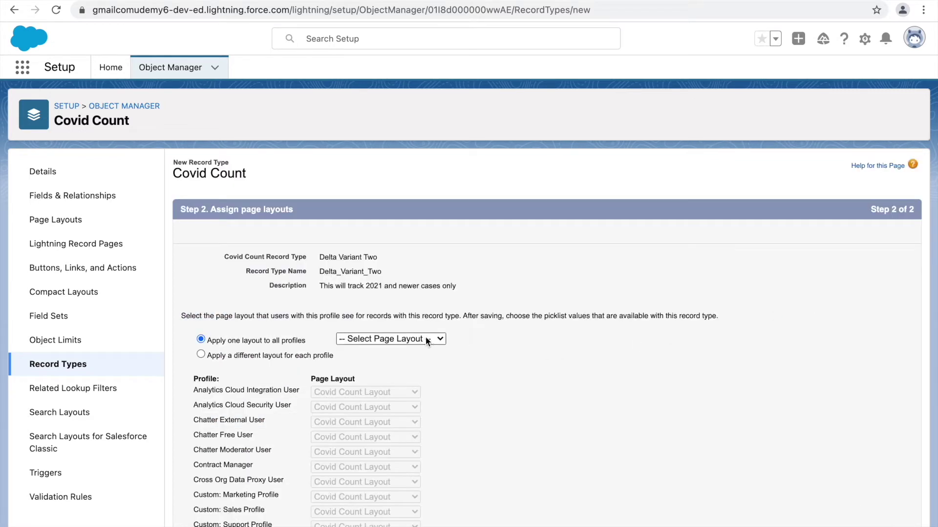
Apply Covid Count Layout to all profiles for Delta Variant Two and save it
click(424, 339)
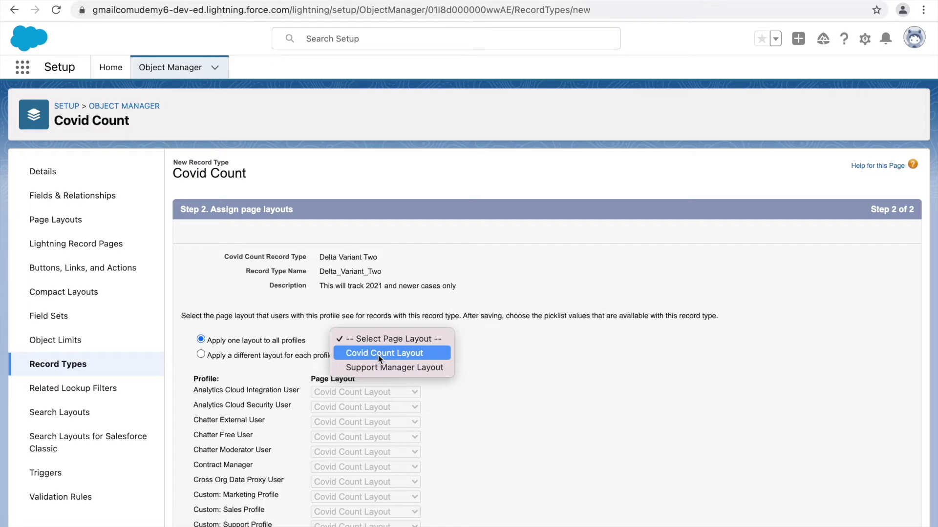
click(377, 353)
scroll(776, 338, down, 6)
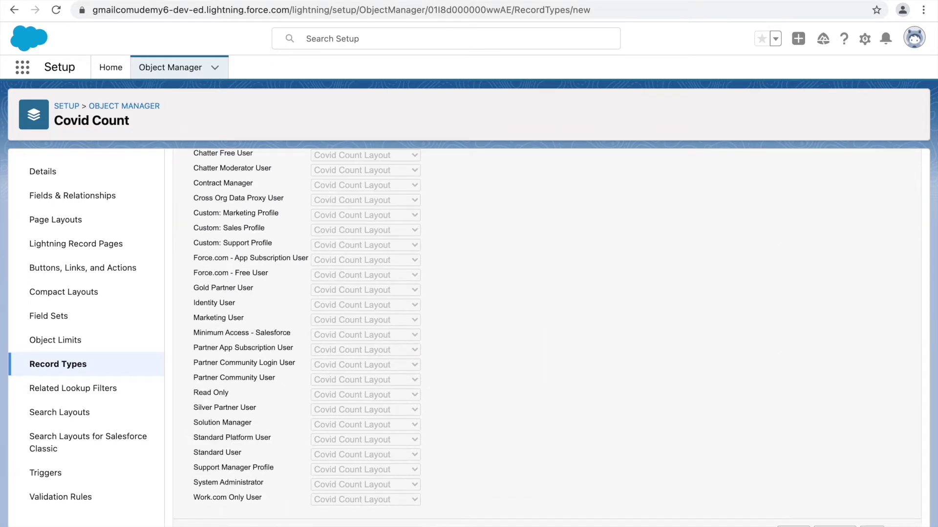
click(872, 526)
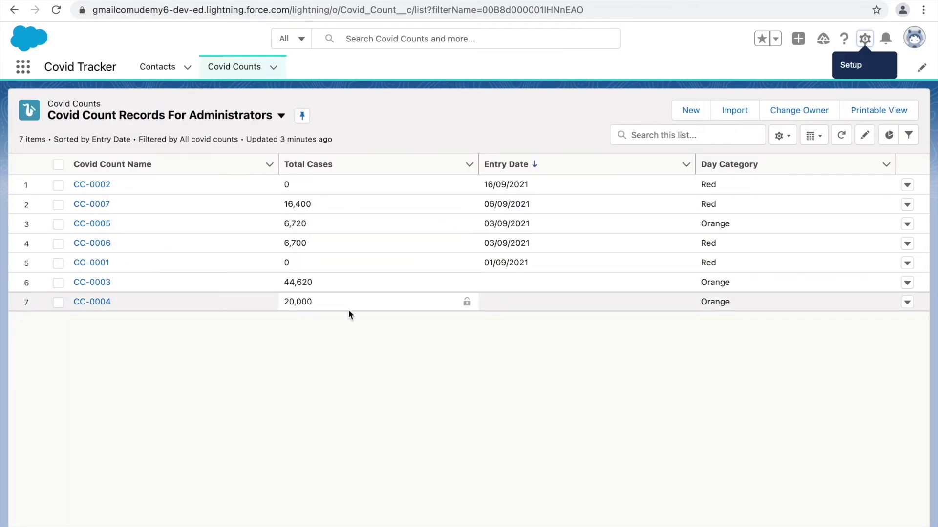
Refresh the Covid Counts list, start a new record, and select the Delta Variant Two record type
key(ctrl+r)
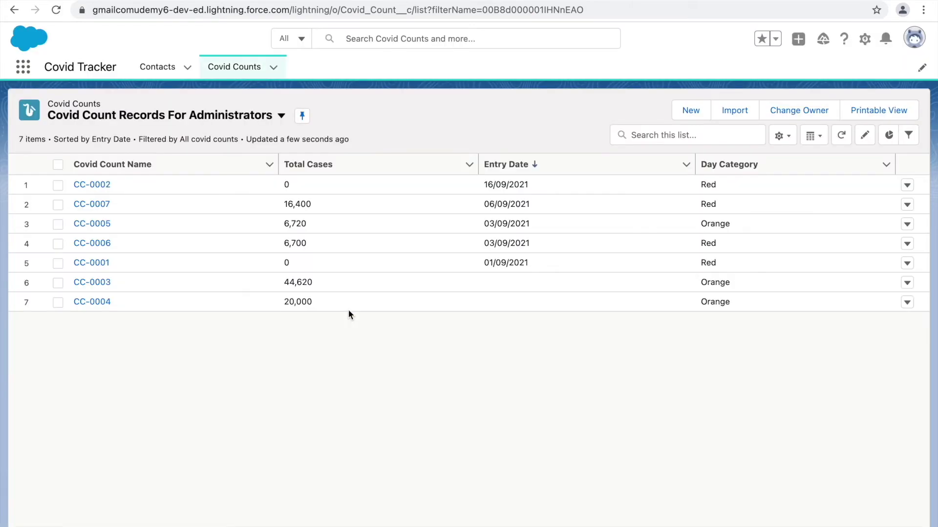
click(690, 115)
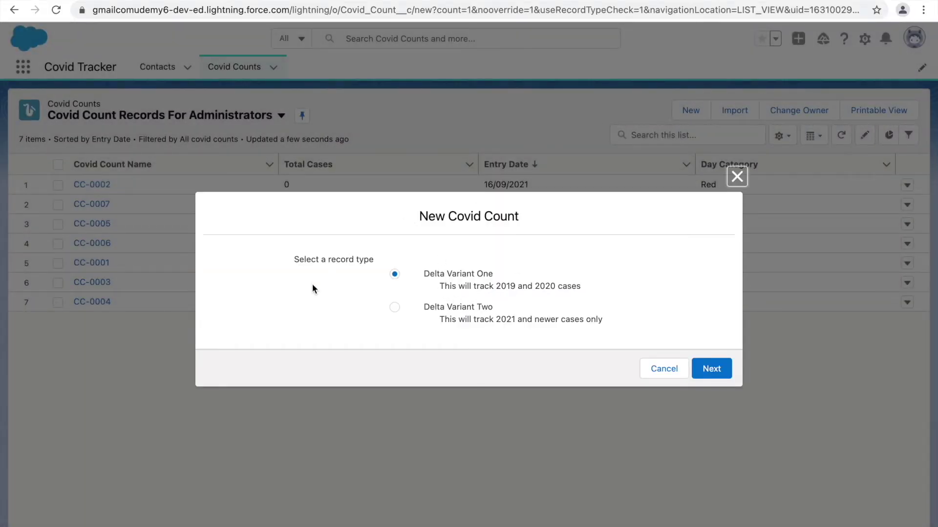
drag(299, 263, 368, 262)
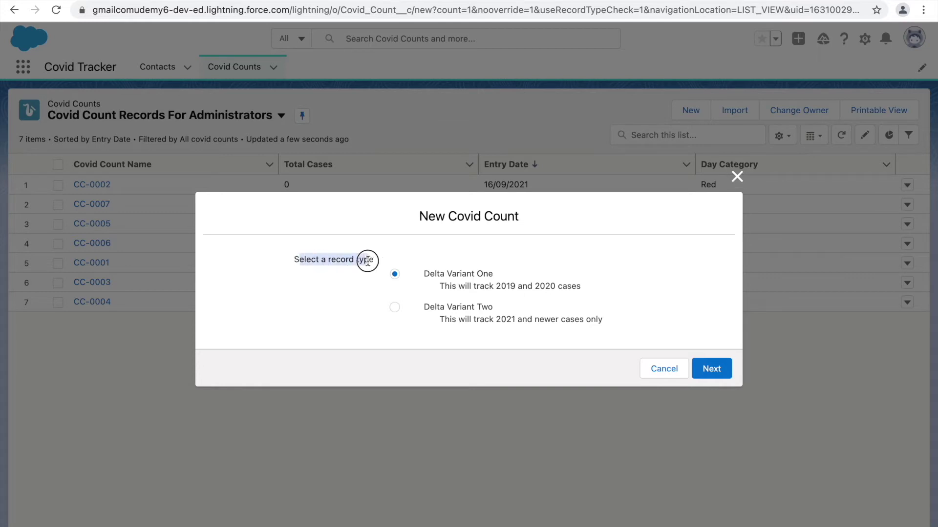
click(412, 266)
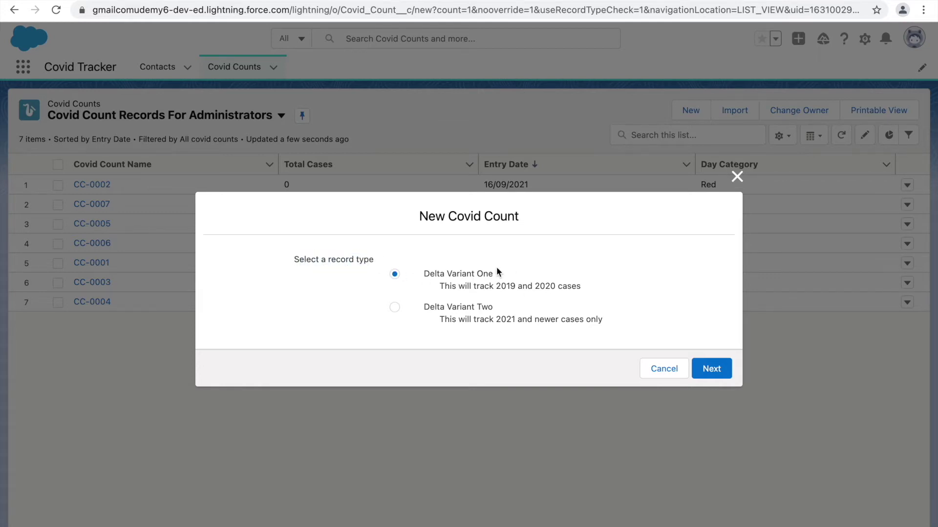
click(397, 309)
click(395, 275)
click(311, 302)
click(502, 318)
drag(422, 308, 529, 311)
Cancel the new Covid Count, then open Delta Variant One, edit it and save unchanged
click(529, 310)
click(739, 181)
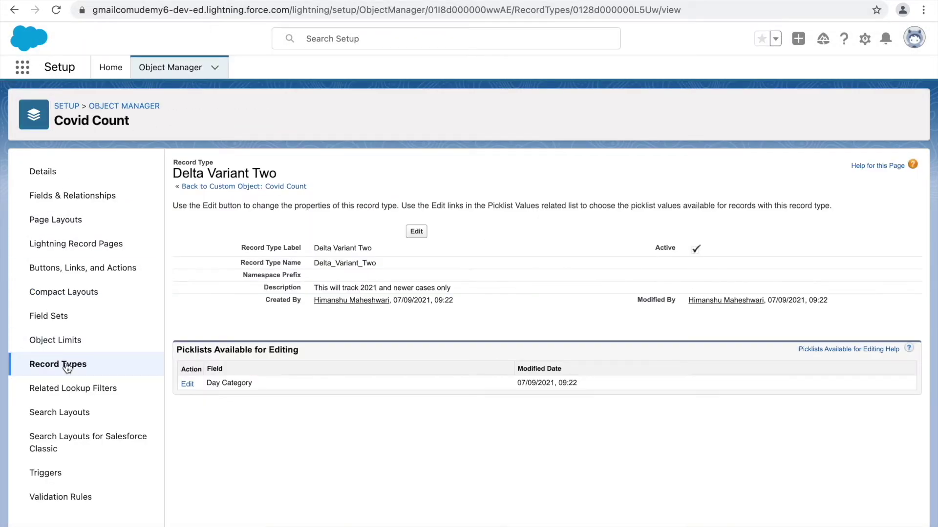
click(67, 365)
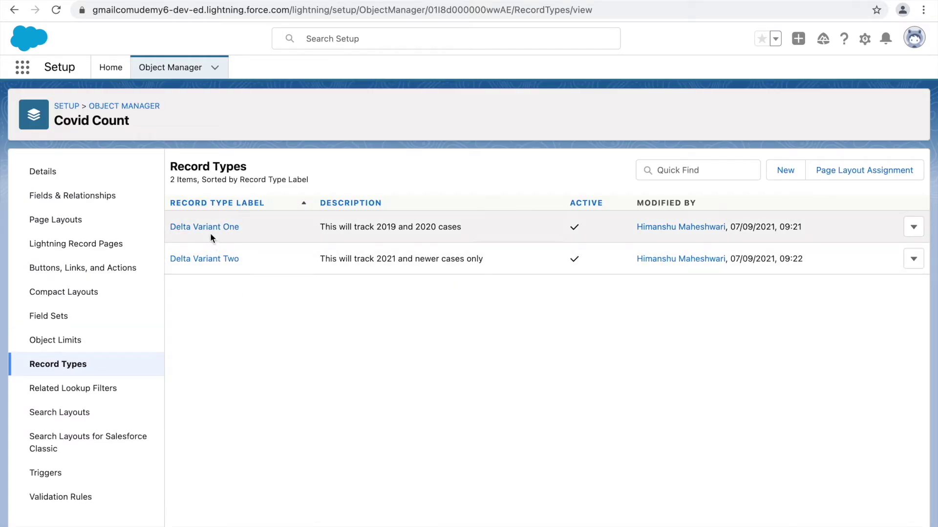
click(209, 228)
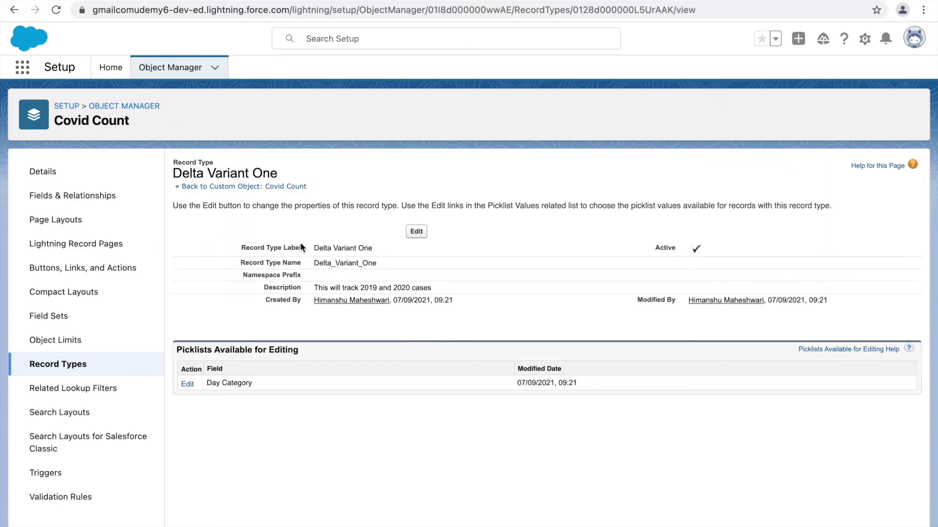
click(416, 232)
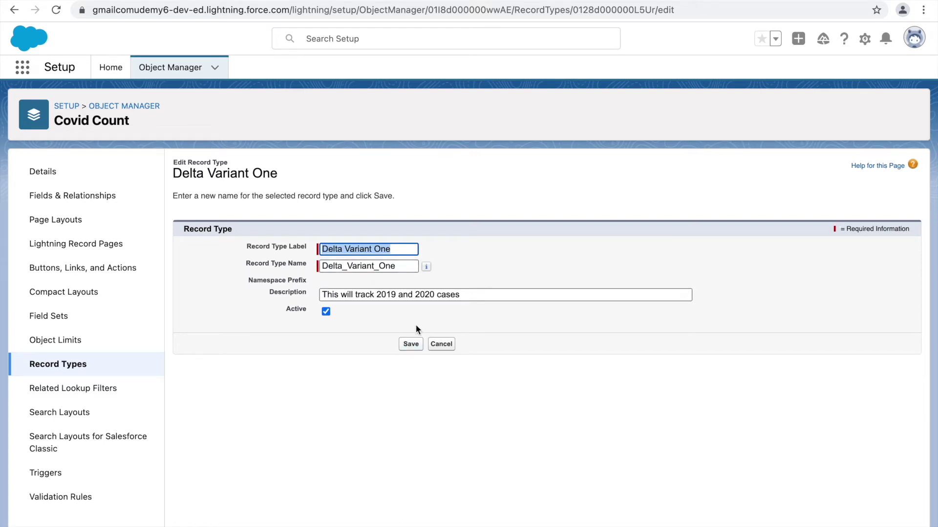
click(410, 345)
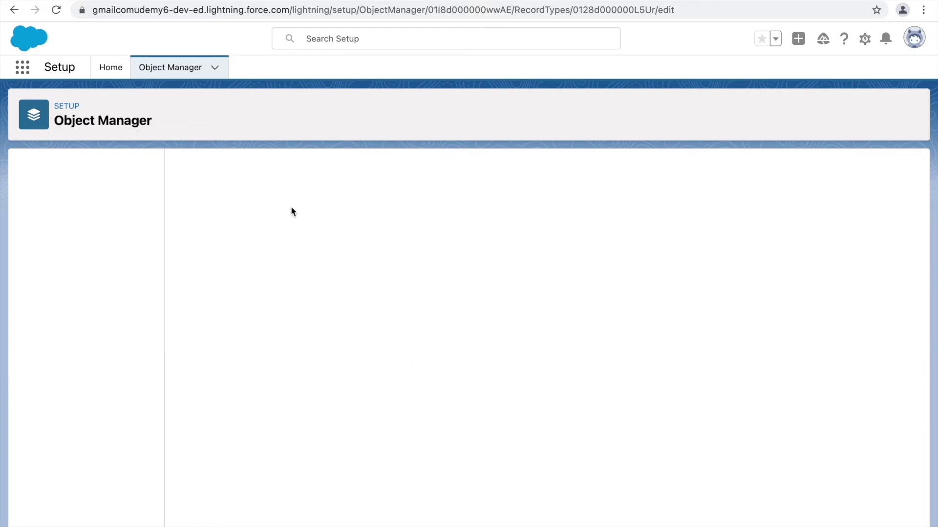
Find Profiles via Quick Find 'profile' and open the Support Manager Profile
click(111, 67)
click(59, 105)
text(profile)
click(43, 163)
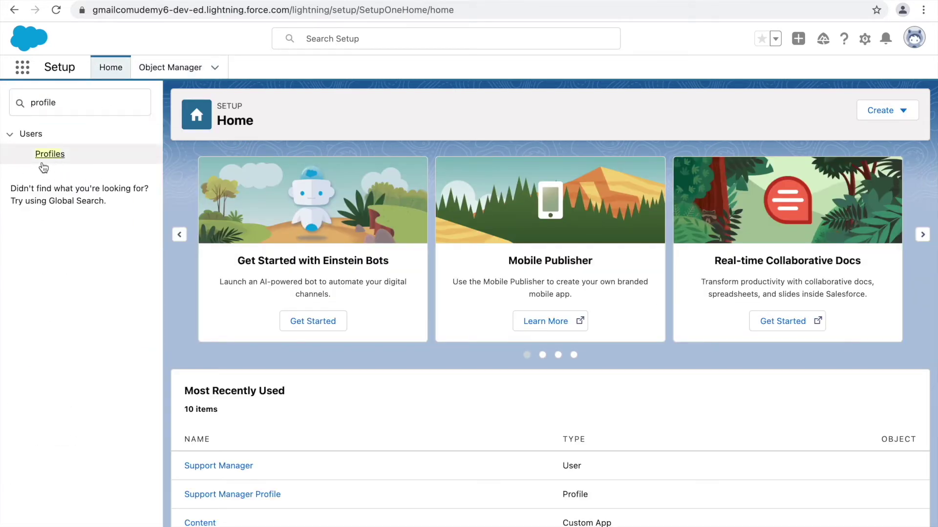
click(213, 496)
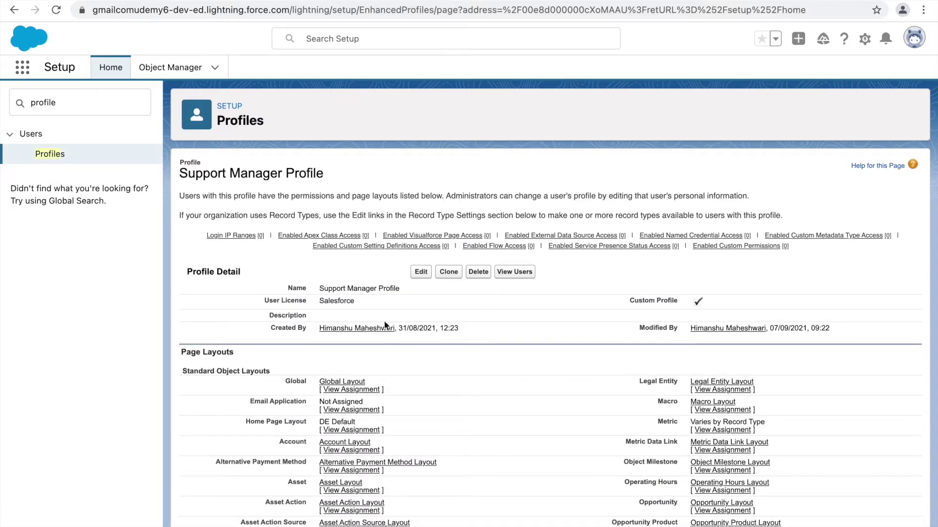
Search the profile page for 'Record Type Se' to reach the Covid Counts record type settings
scroll(432, 299, down, 1)
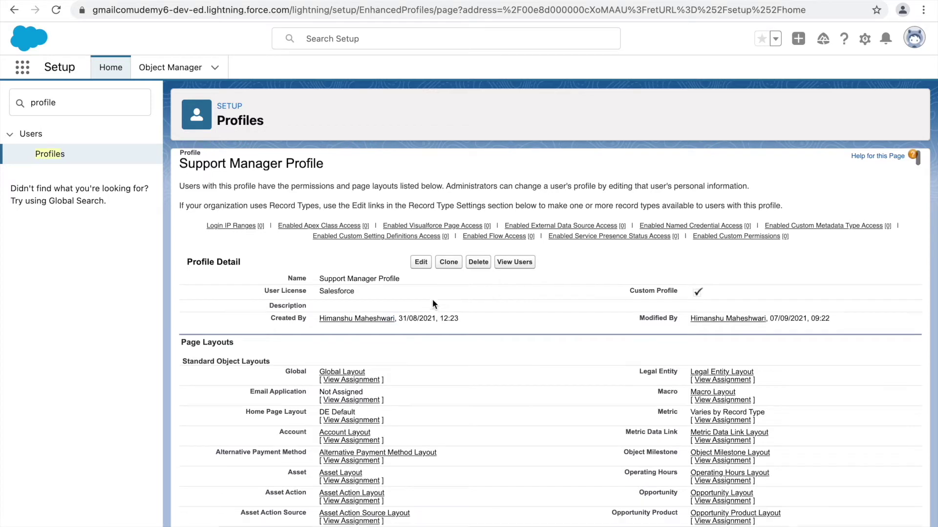
key(ctrl+f)
text(Re)
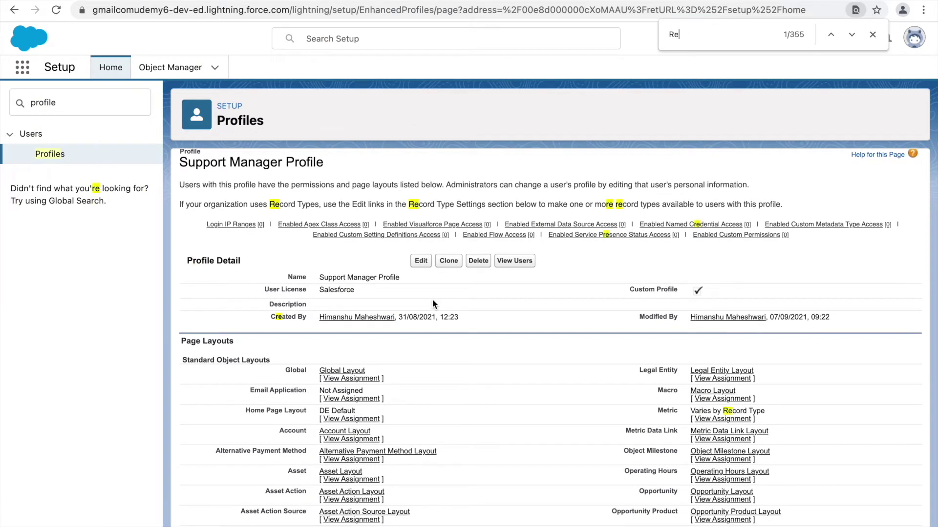
text(cord Type Se)
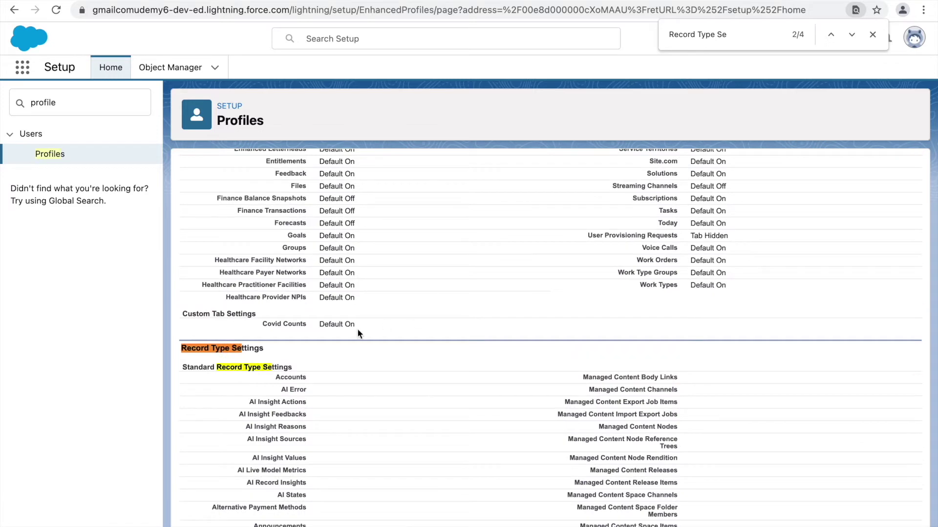
scroll(286, 364, down, 5)
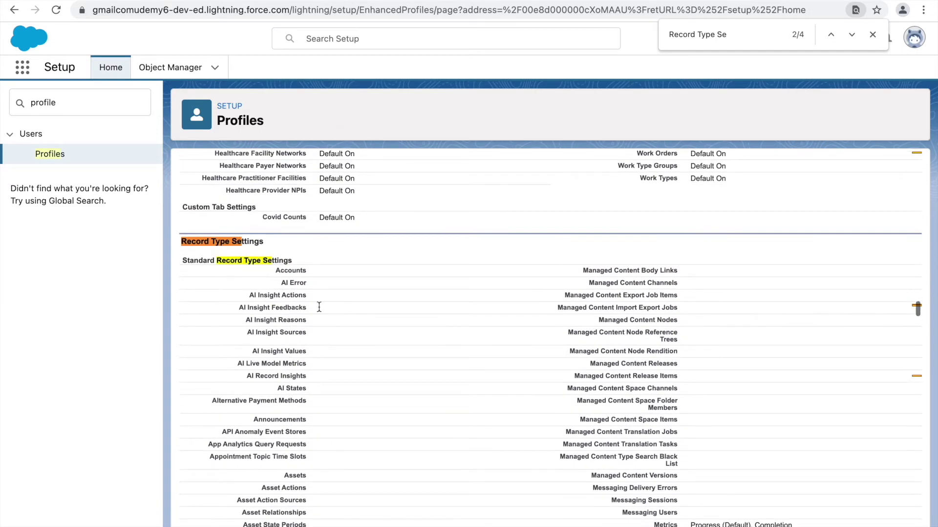
scroll(331, 350, down, 20)
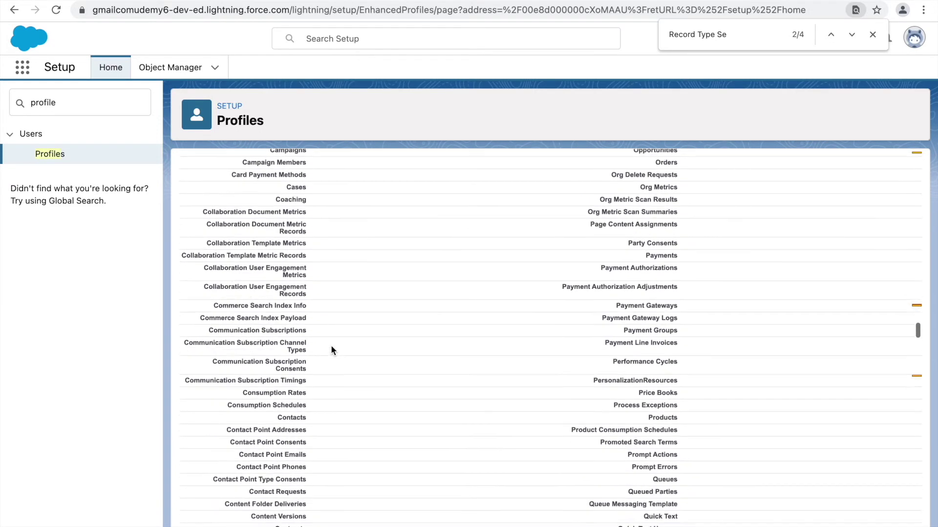
scroll(331, 350, down, 7)
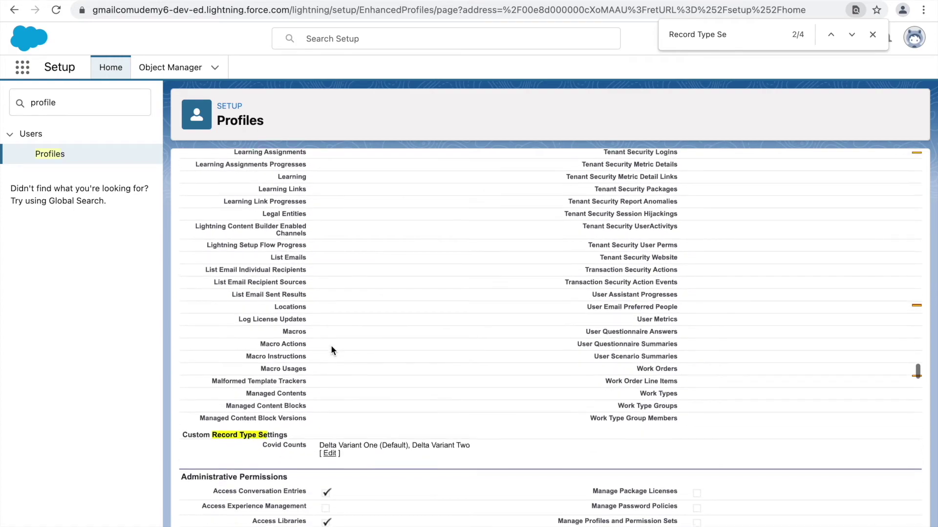
drag(295, 439, 174, 432)
click(229, 440)
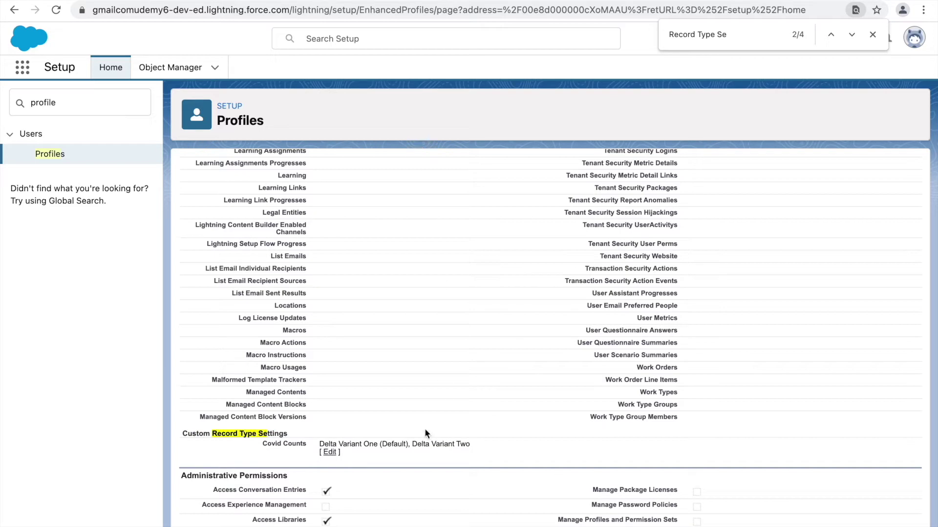
Edit the Covid Counts record type settings and remove Delta Variant One from the selected types
click(330, 452)
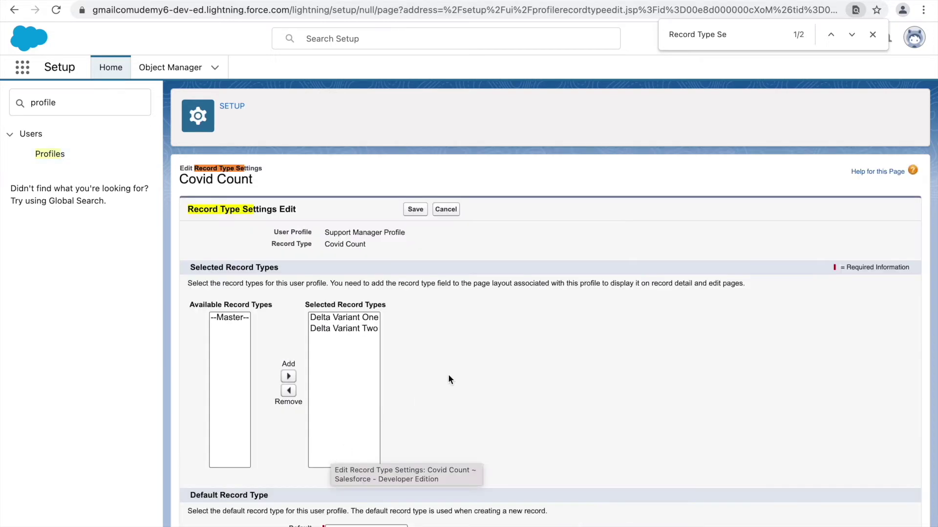
click(342, 329)
click(326, 319)
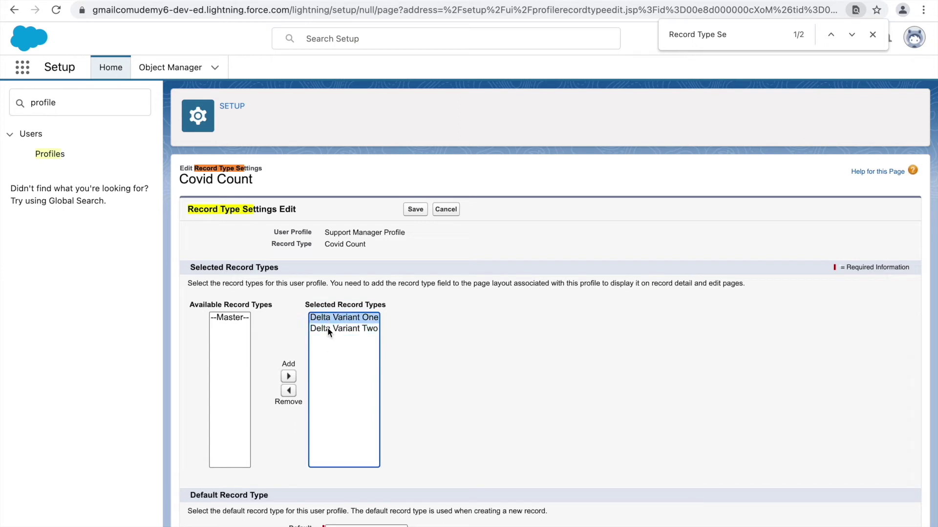
click(288, 390)
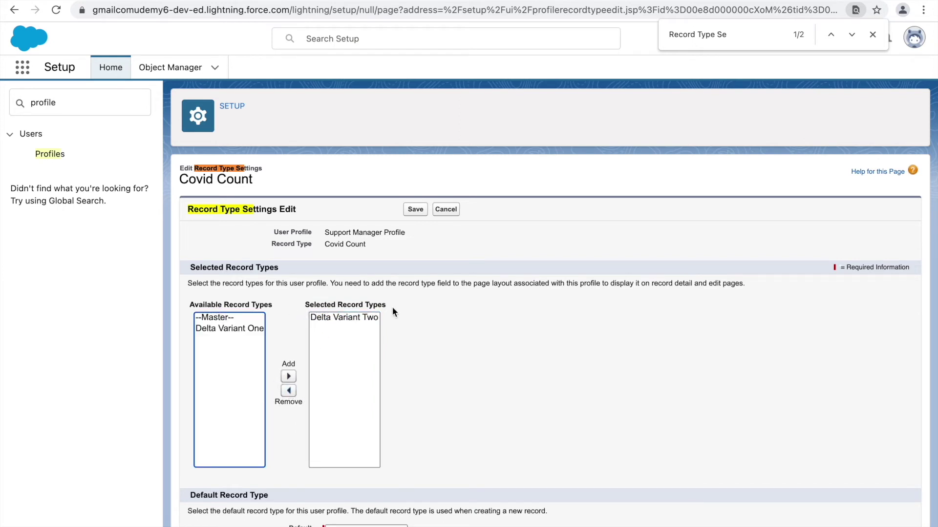
click(331, 320)
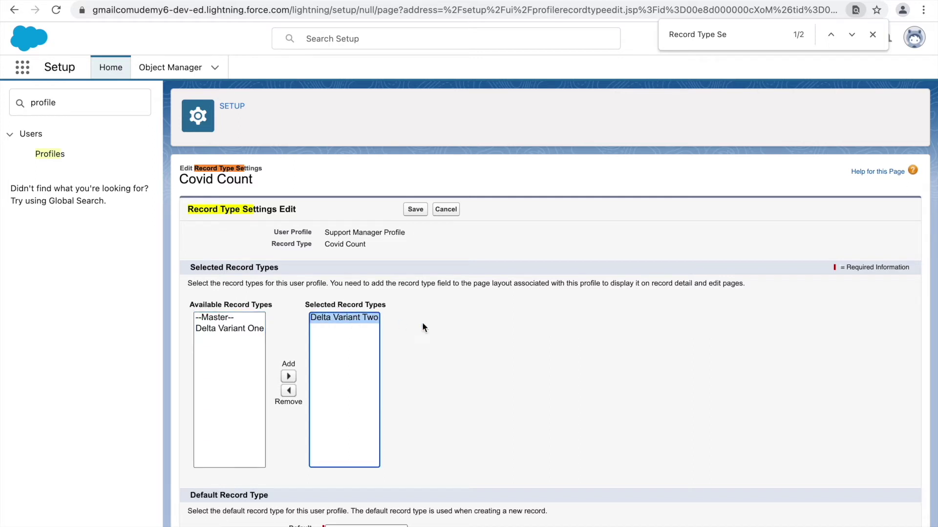
drag(326, 233, 384, 233)
click(463, 260)
Set Delta Variant Two as the default record type and save the settings
scroll(352, 493, down, 1)
click(351, 493)
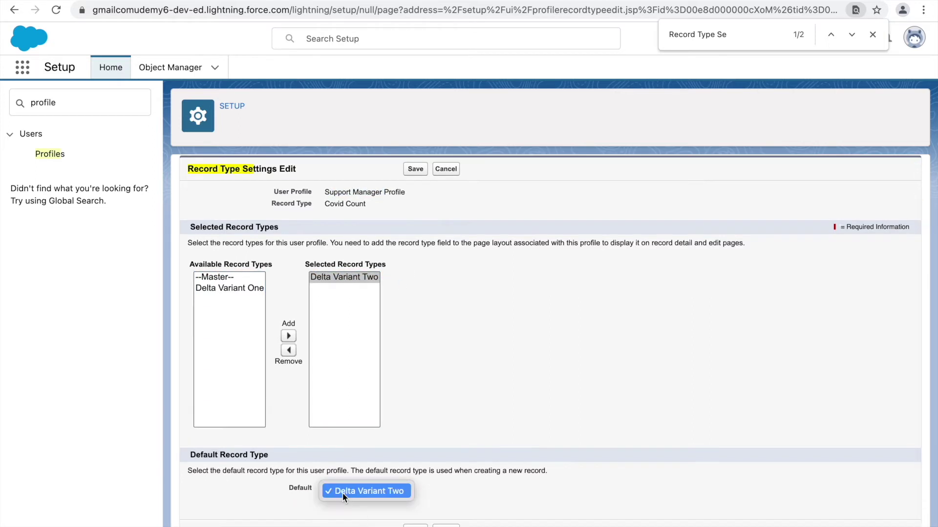
click(377, 497)
click(415, 526)
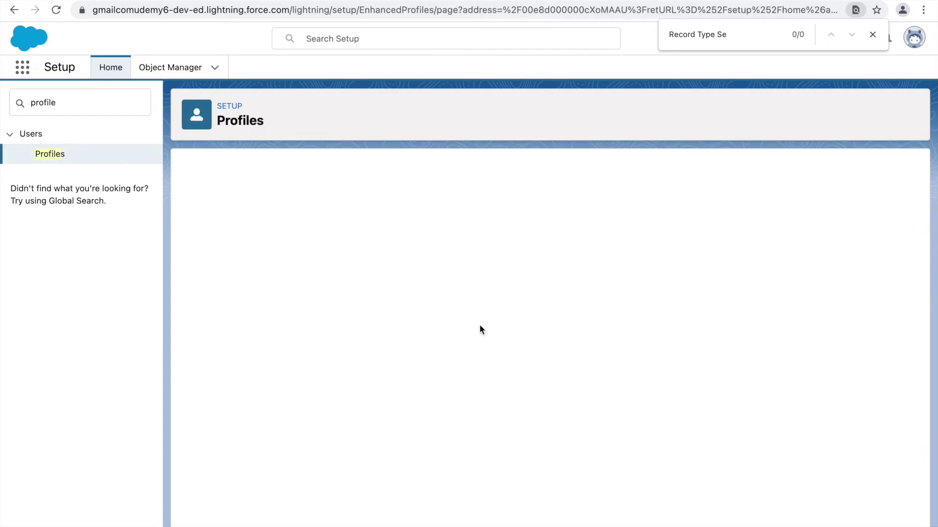
click(872, 34)
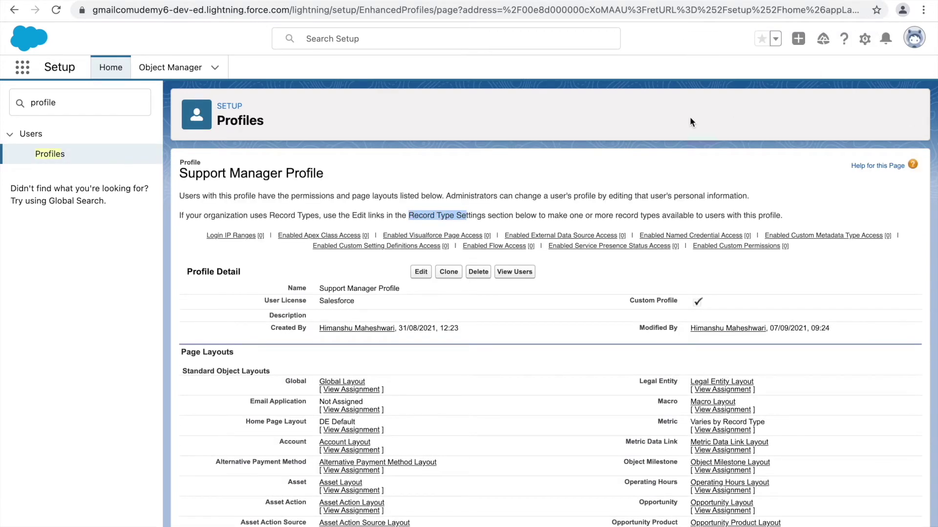
Open the Support Manager Profile's detail page from the Profiles list
mouse_move(364, 254)
click(253, 275)
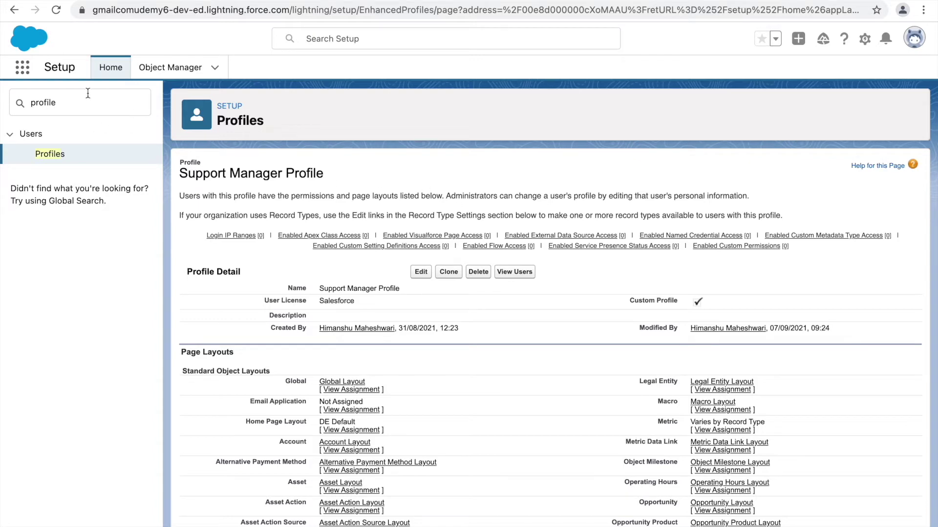
Find the Covid Count object in Object Manager and show its page layouts
click(150, 71)
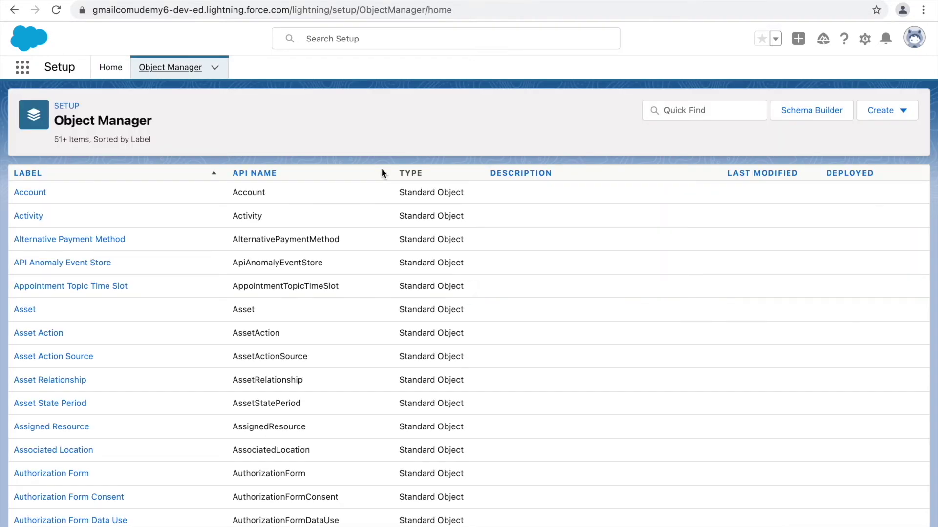
click(704, 113)
text(covid coun)
click(37, 193)
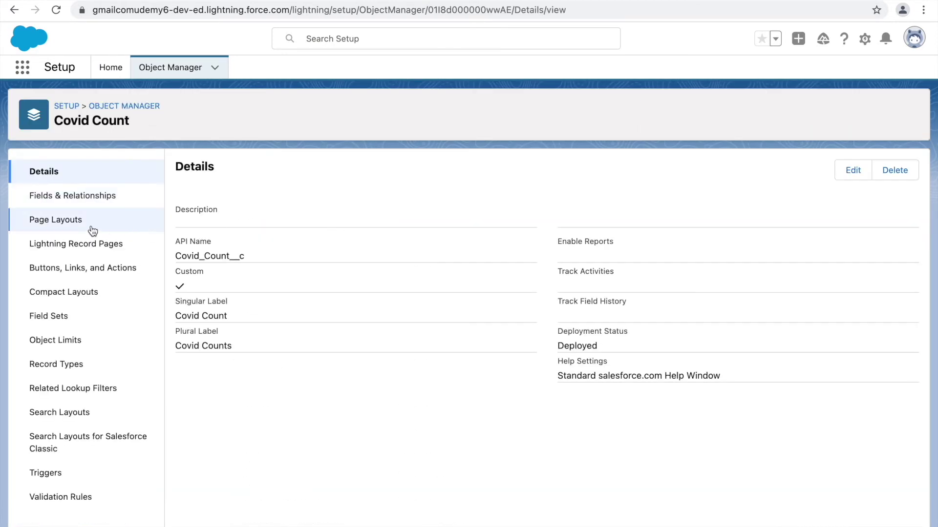
click(54, 224)
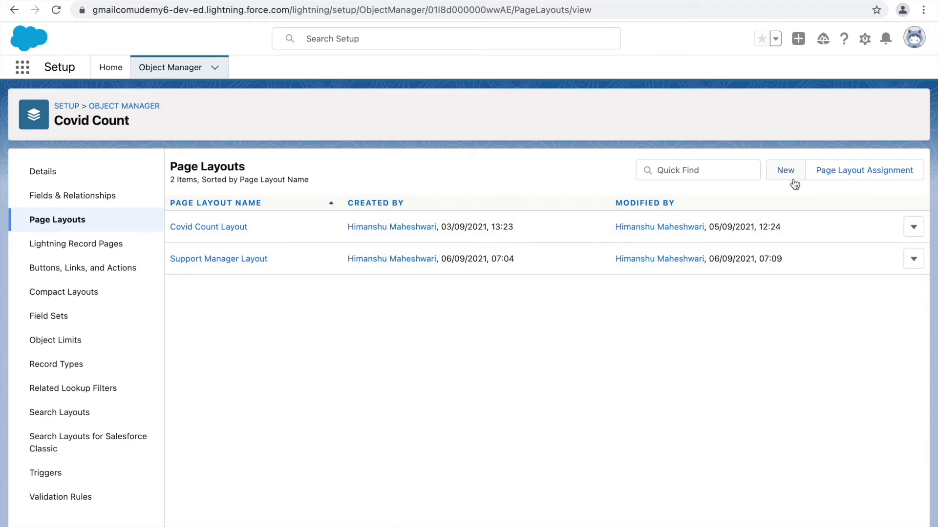
Create and save 'Delta Variant One Layout' cloned from Covid Count Layout
click(790, 175)
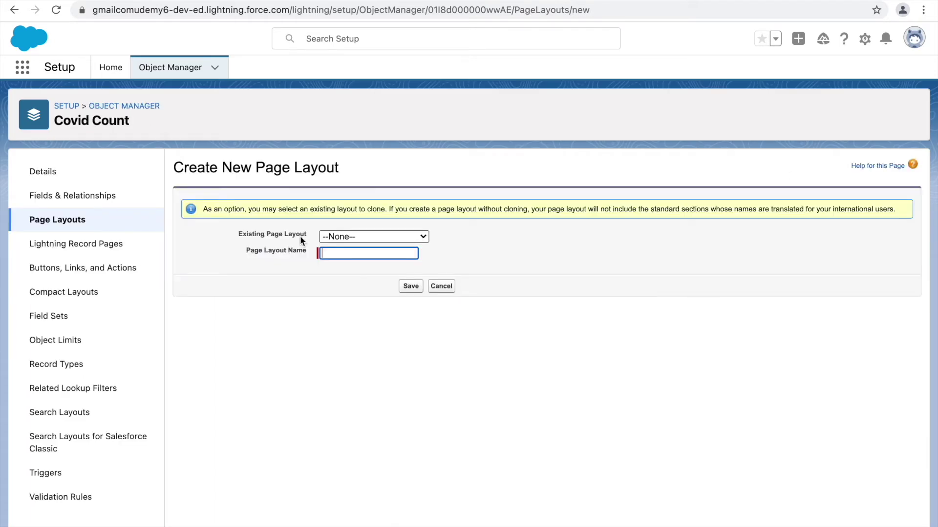
click(357, 237)
click(361, 250)
click(373, 252)
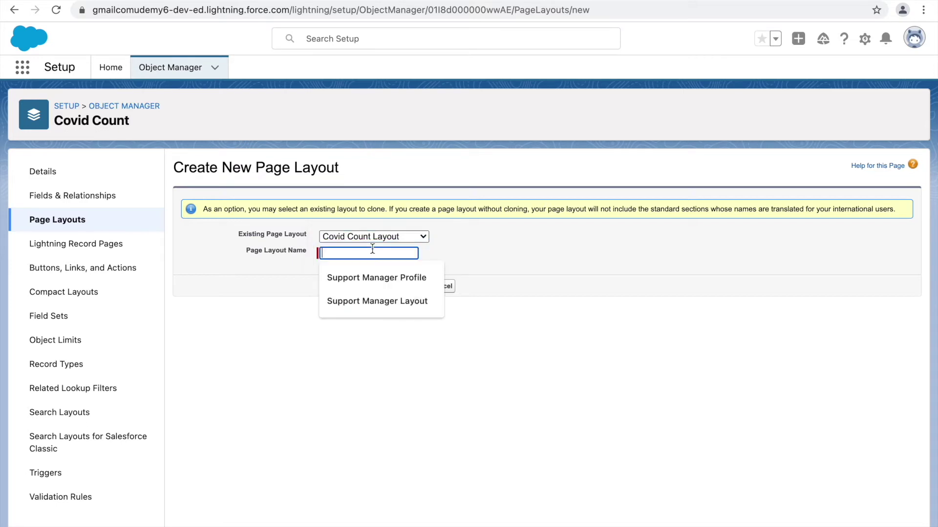
text(Delta Variant One Layout)
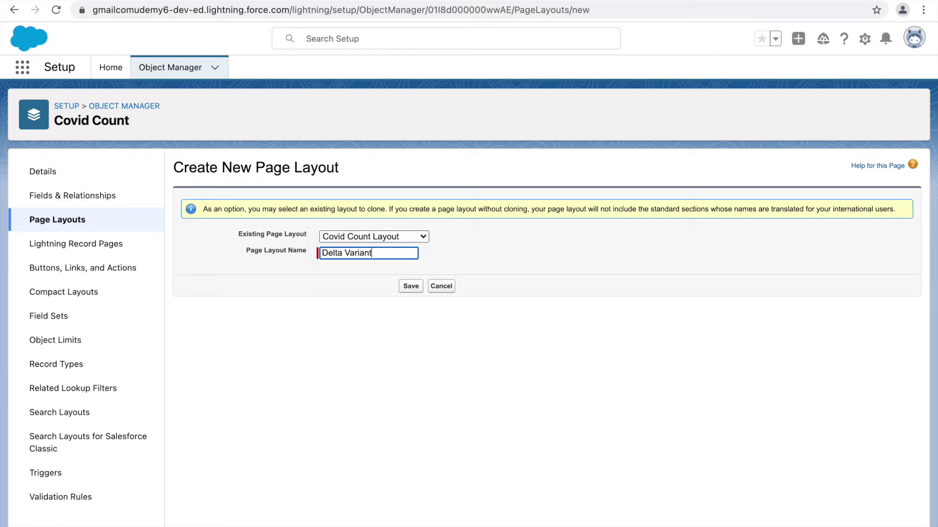
click(411, 288)
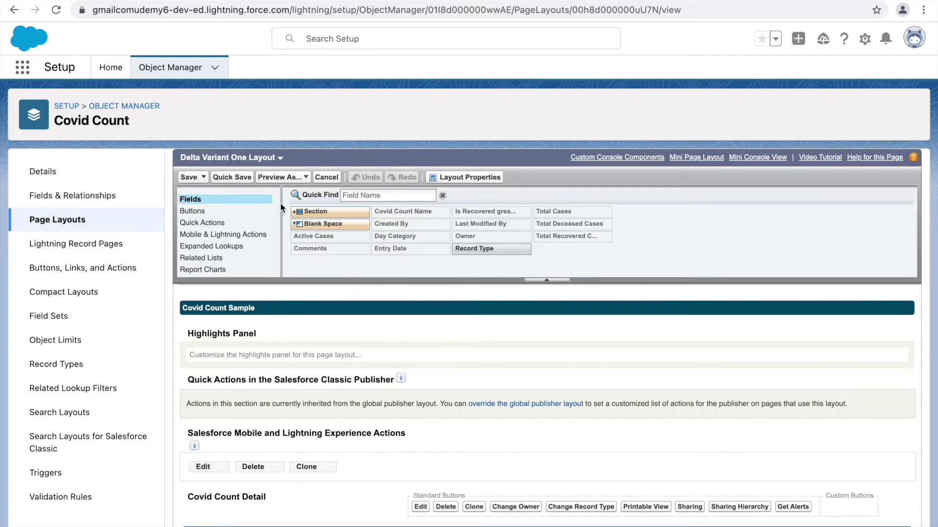
click(191, 177)
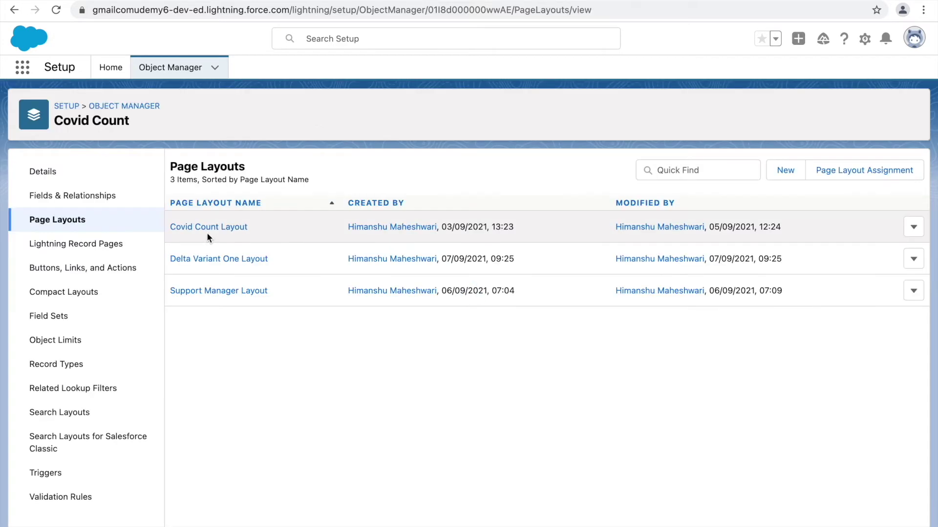
click(780, 170)
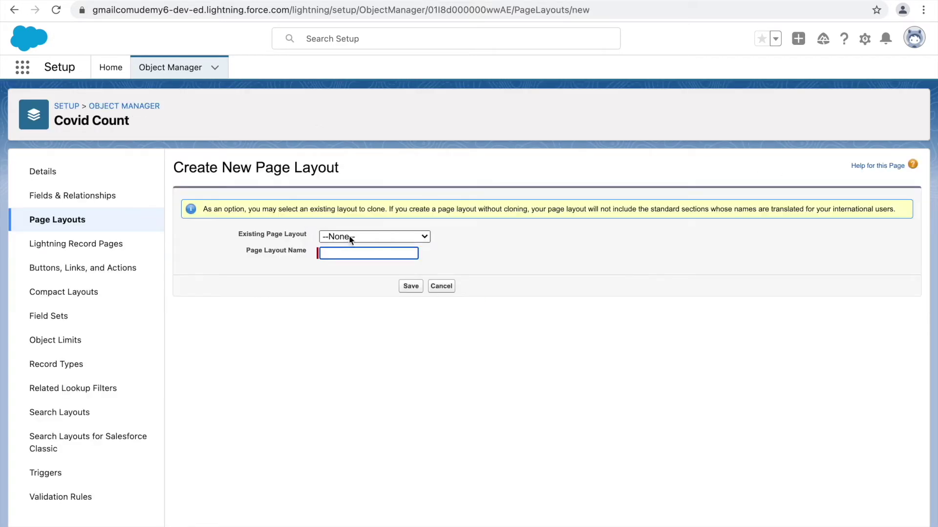
Create and save 'Delta Variant Two Layout' cloned from Support Manager Layout
click(350, 236)
click(359, 279)
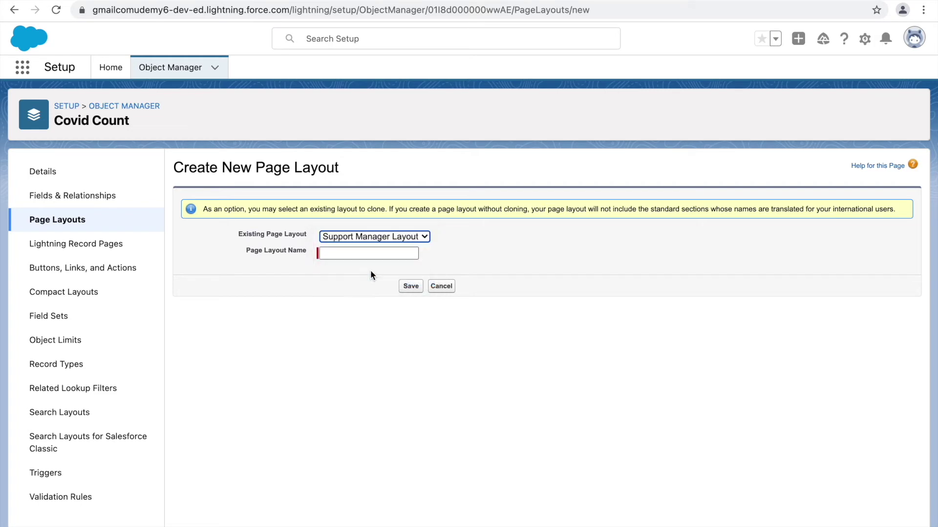
click(347, 254)
key(Down)
key(Down)
key(Down)
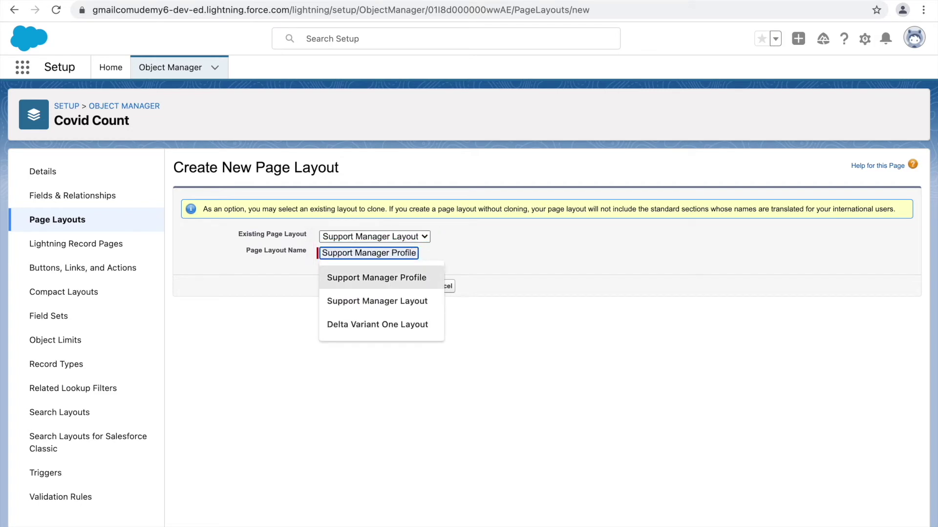
key(Return)
click(386, 253)
double_click(386, 253)
text(Two Layou)
click(405, 291)
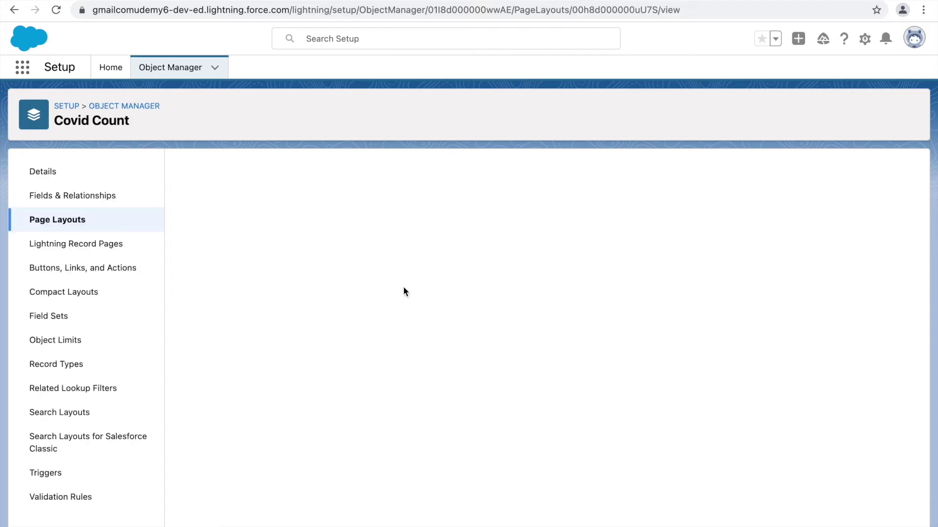
click(189, 178)
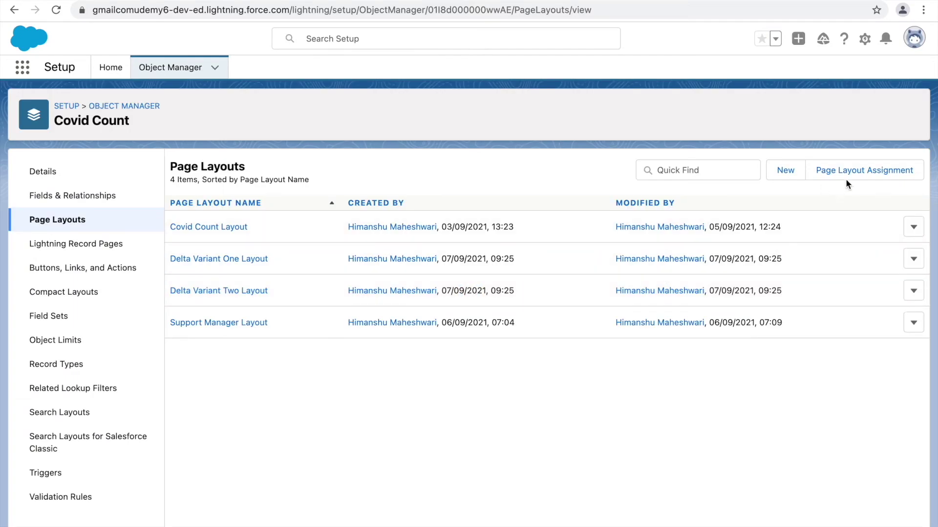
click(849, 173)
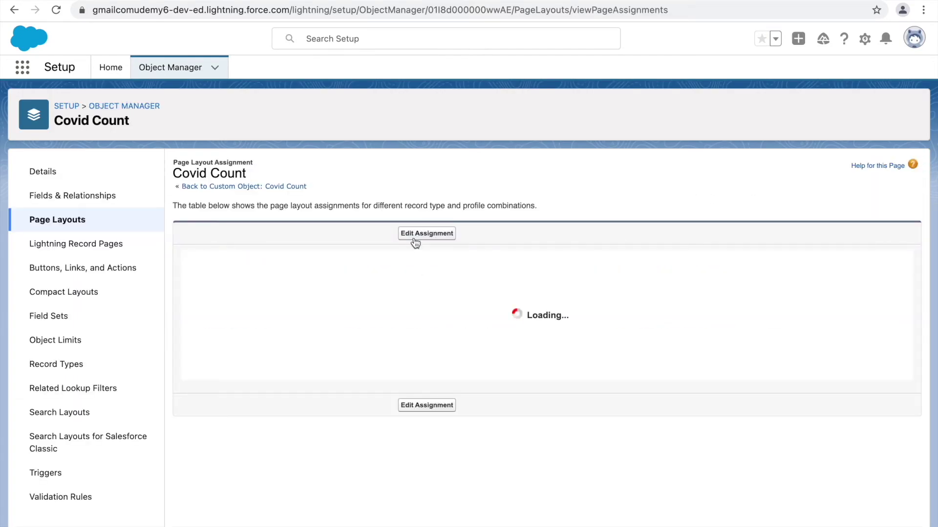
Assign Delta Variant One and Two Layouts to their record types for System Administrator
click(415, 235)
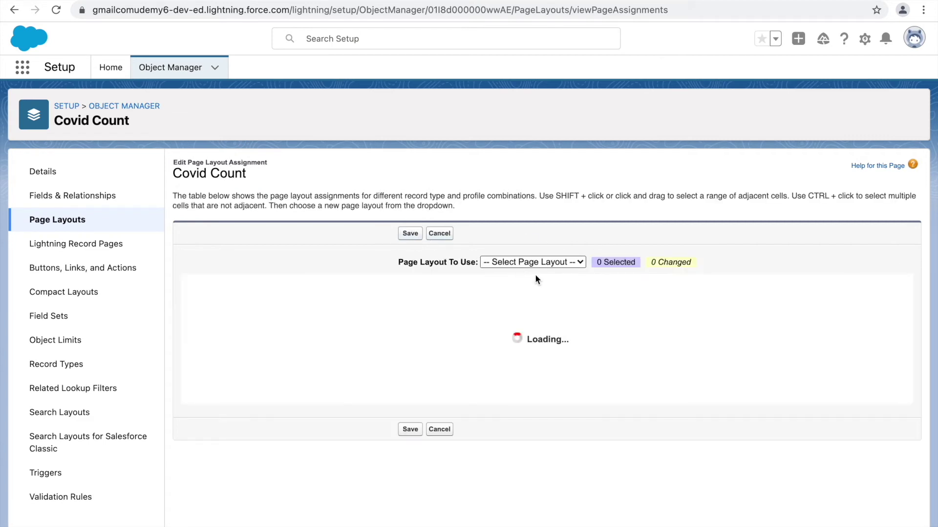
scroll(556, 349, down, 1)
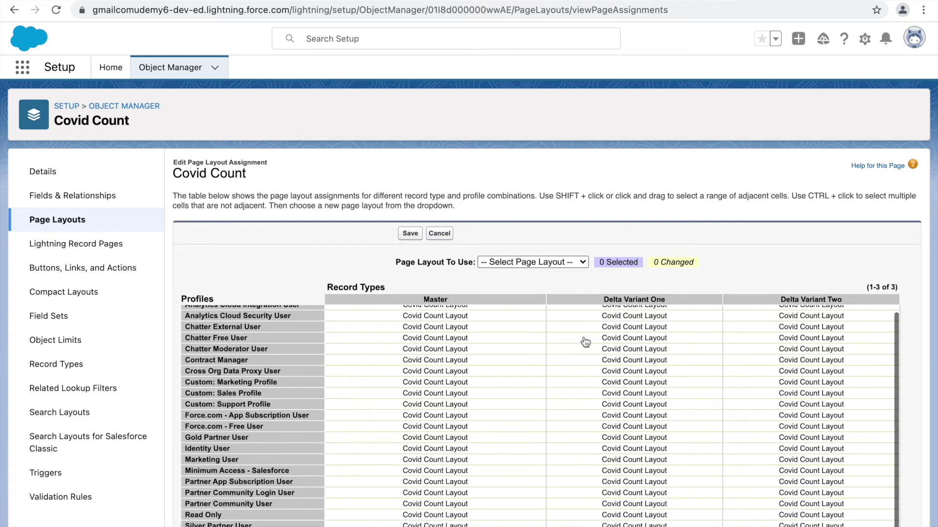
scroll(755, 257, down, 2)
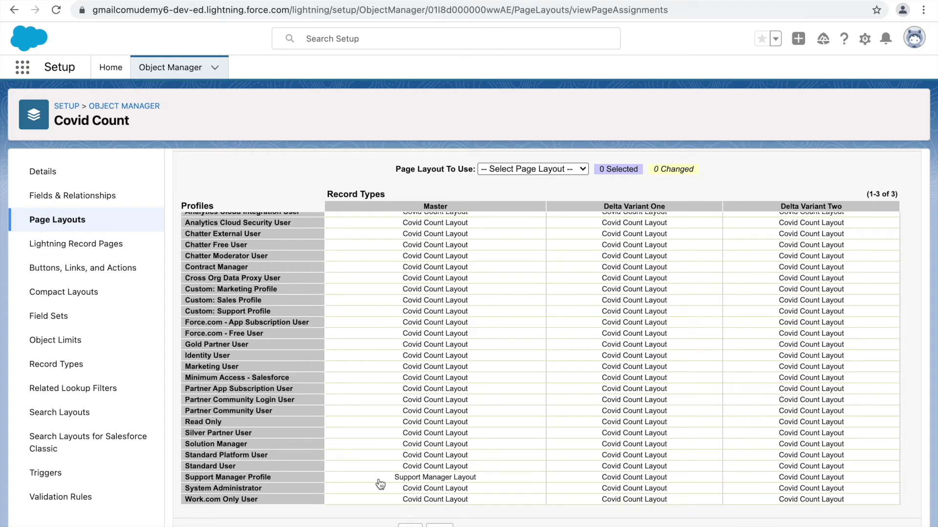
click(602, 488)
click(546, 168)
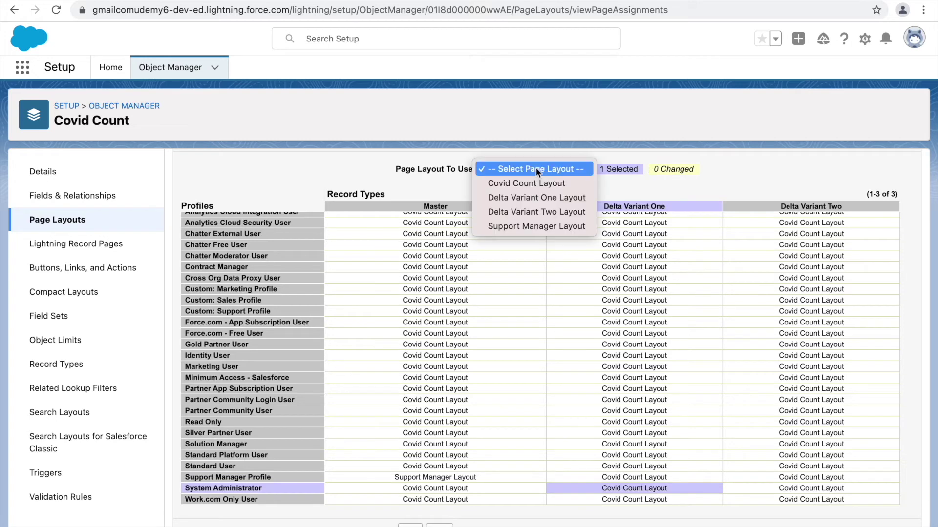
click(502, 198)
click(811, 488)
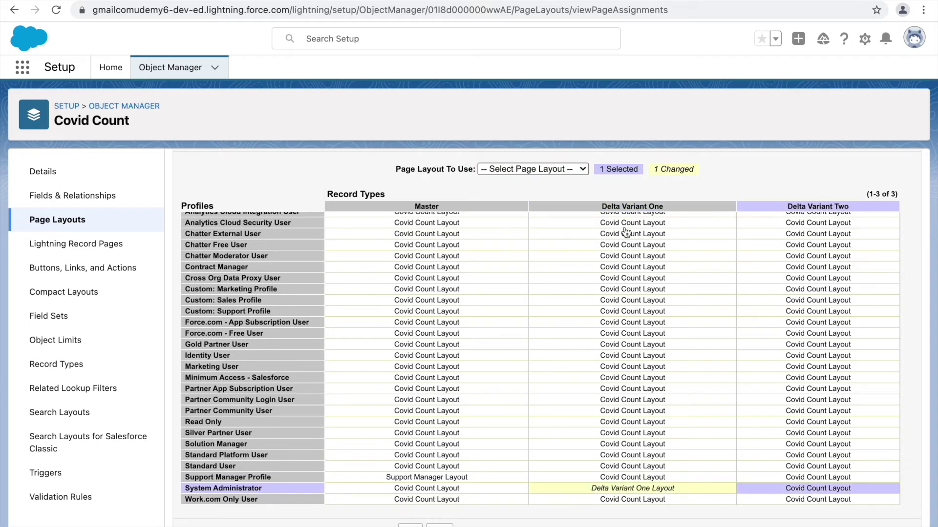
click(543, 170)
click(518, 211)
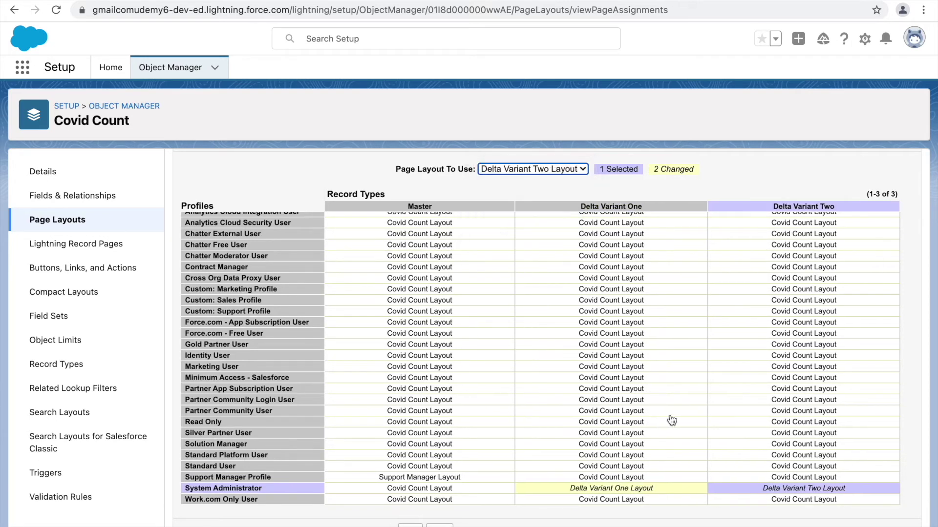
Assign both Delta Variant layouts for Support Manager Profile, then save the assignments
click(556, 479)
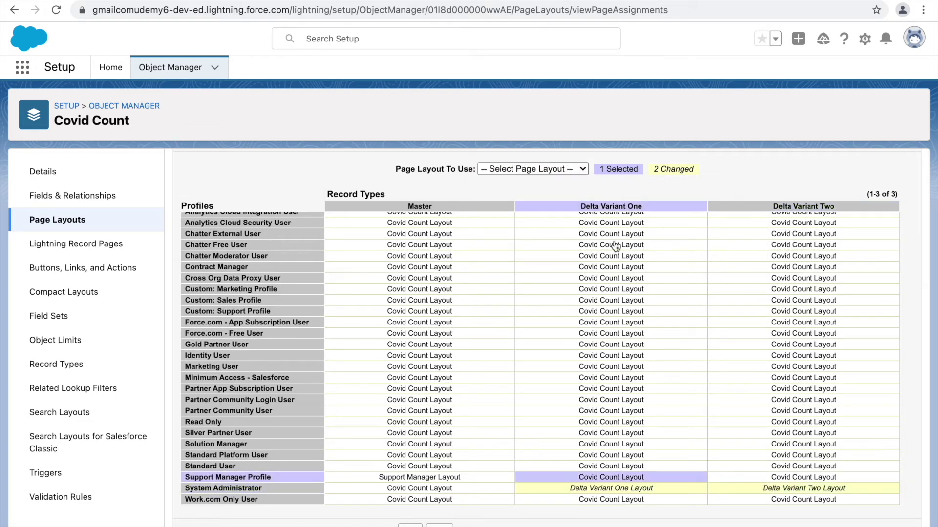
click(540, 169)
click(533, 198)
click(722, 479)
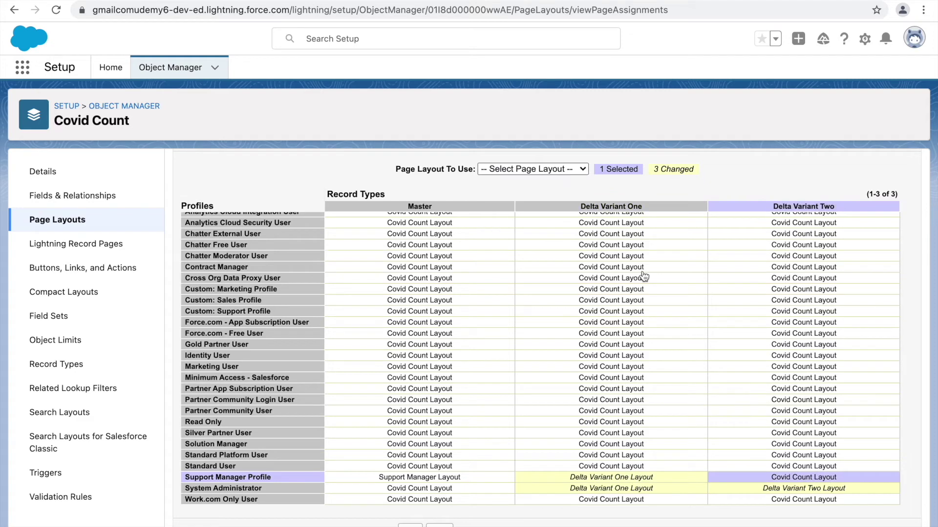
click(531, 169)
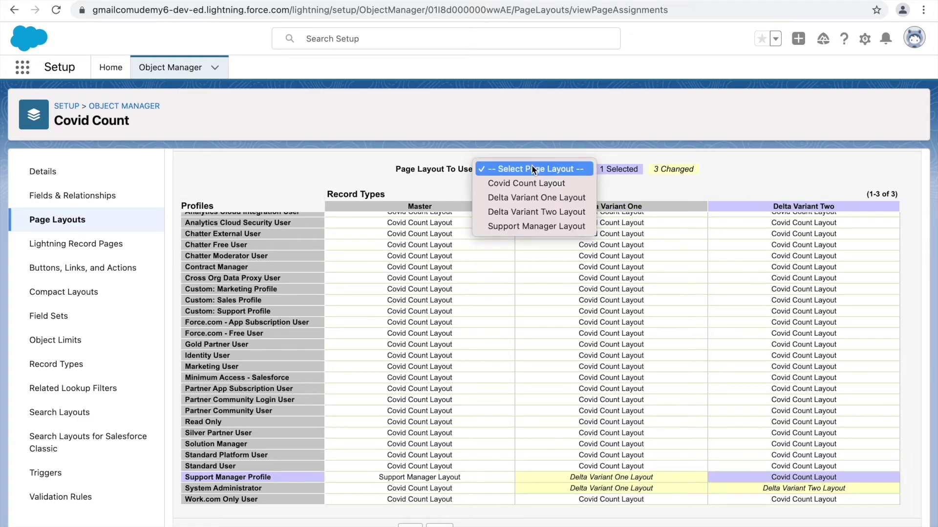
click(516, 213)
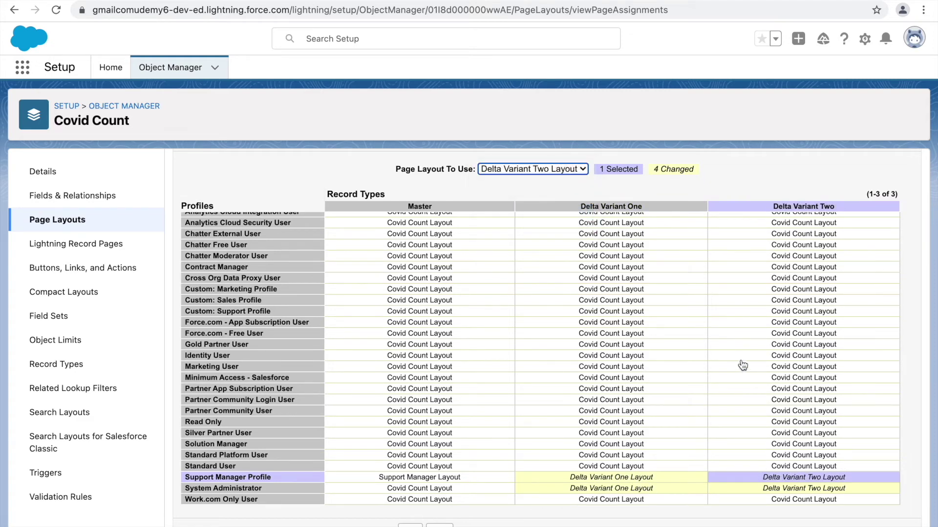
scroll(743, 365, up, 1)
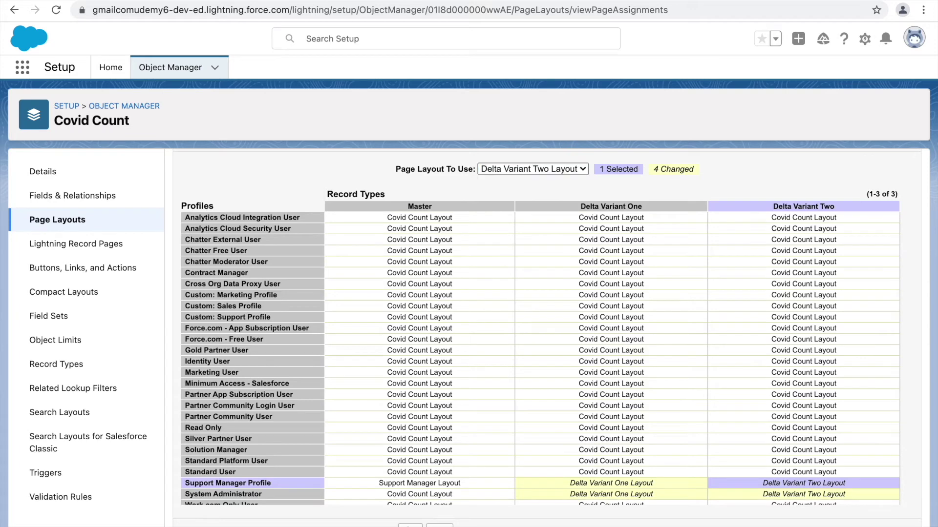
click(410, 525)
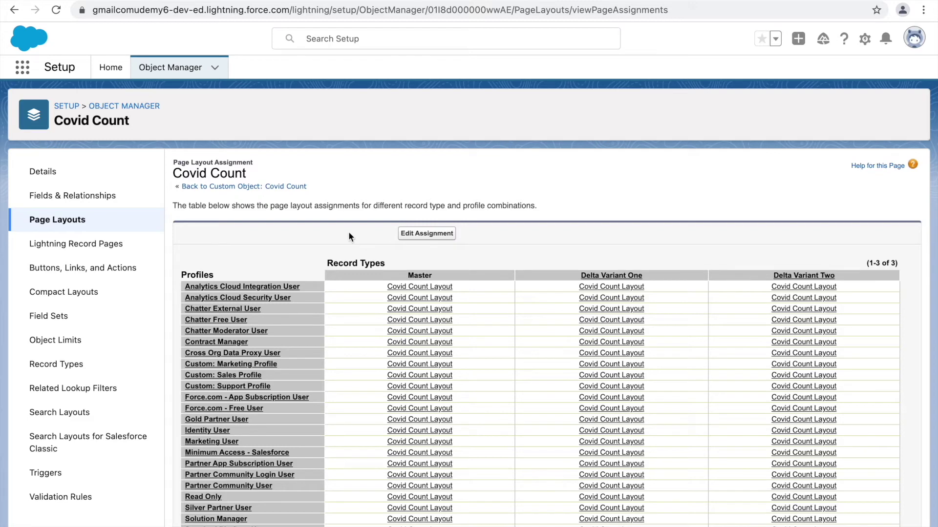
click(68, 225)
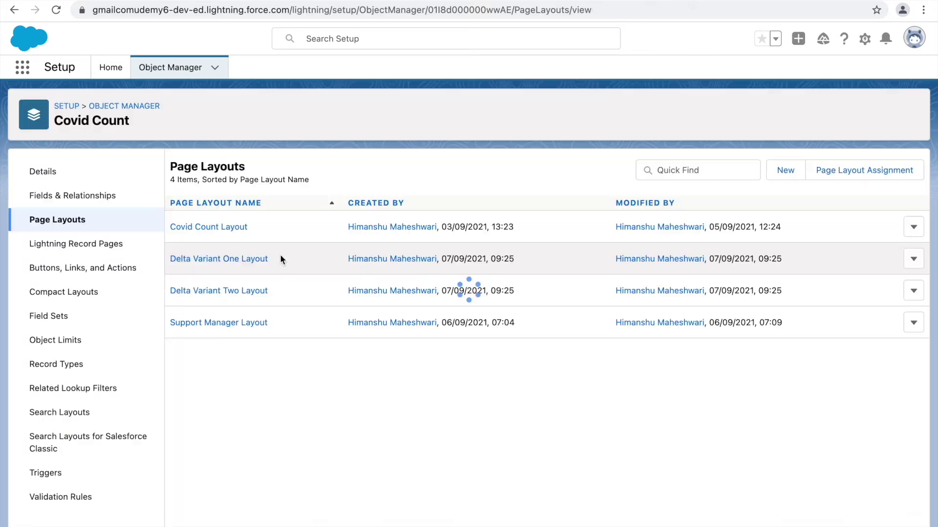
Remove the Comments field from Delta Variant Two Layout and save the layout
click(221, 292)
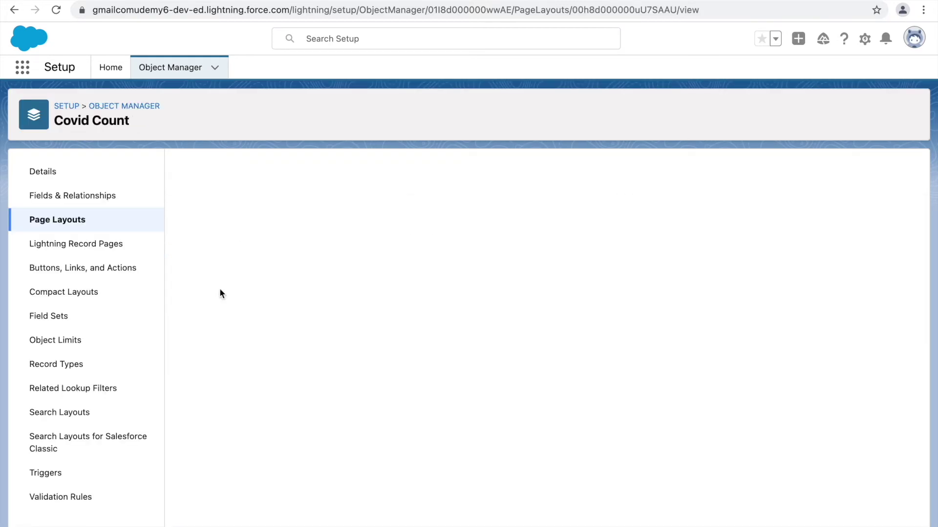
scroll(519, 369, down, 5)
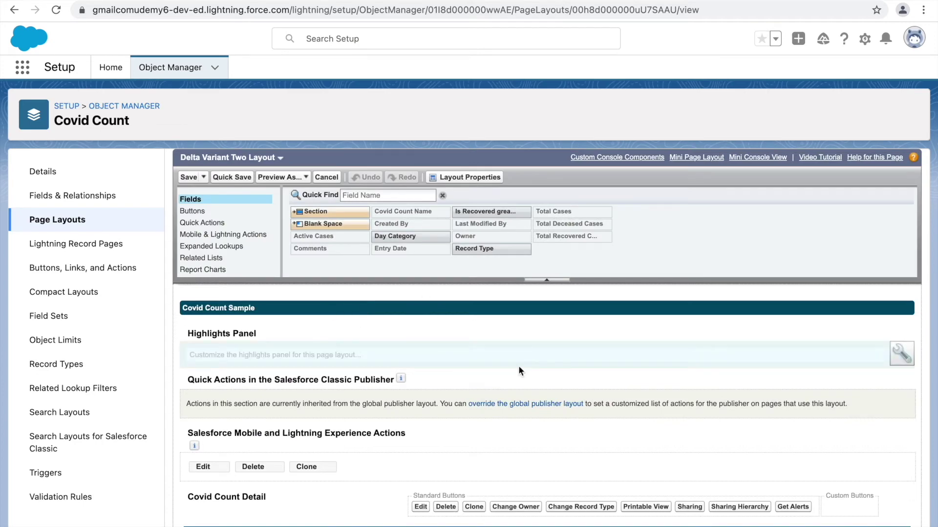
drag(616, 416, 500, 216)
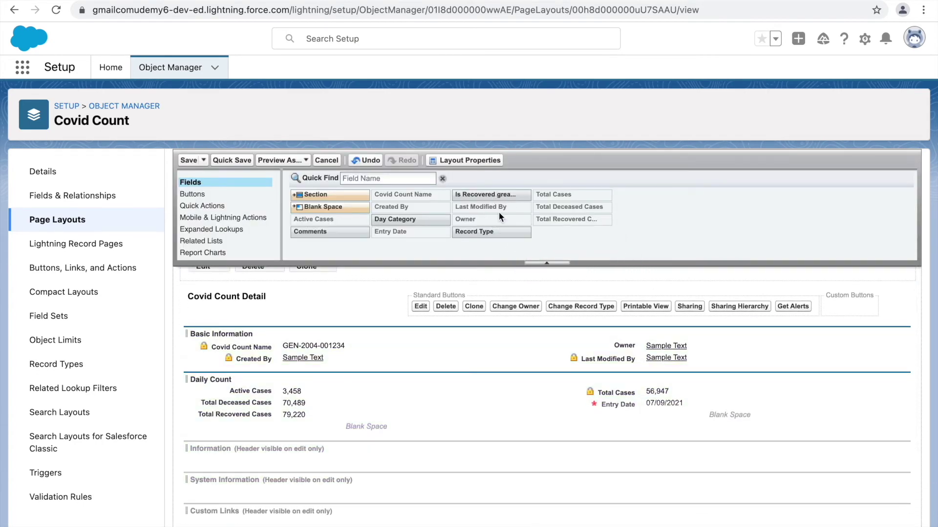
click(187, 162)
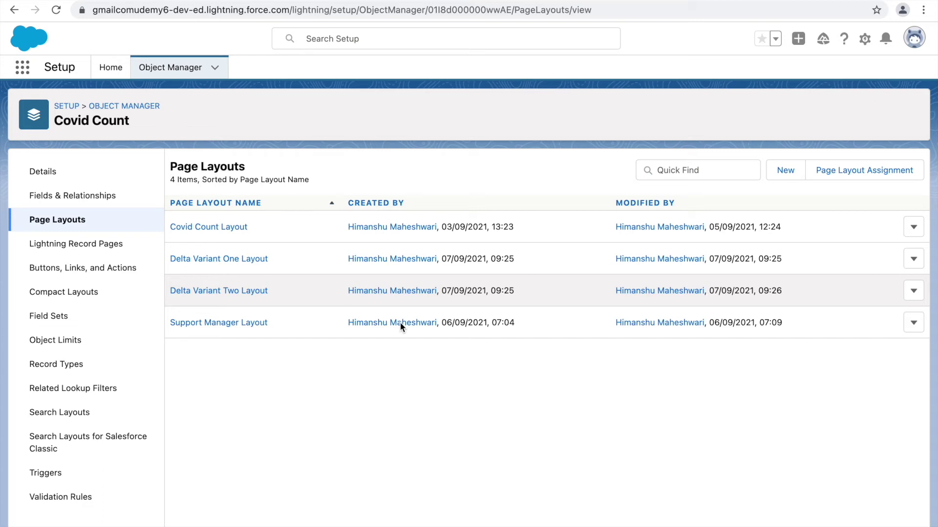
click(62, 367)
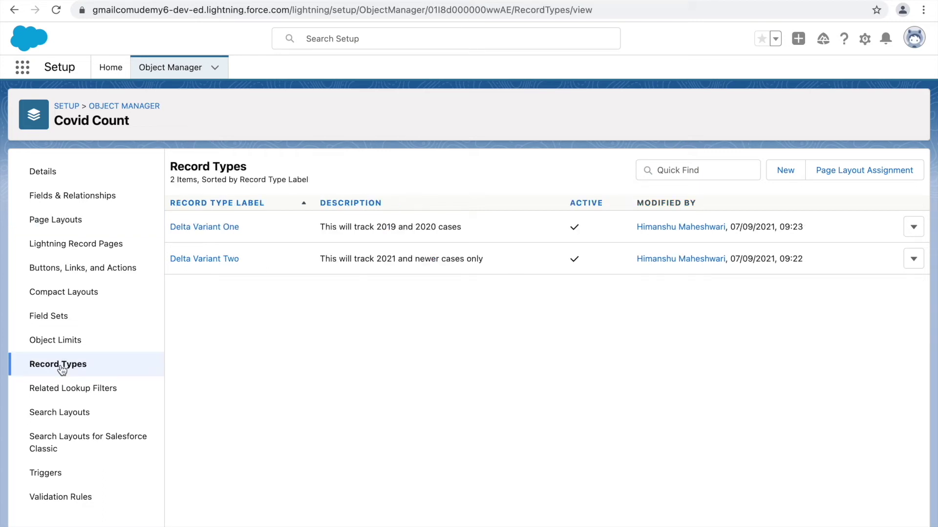
Open the Delta Variant Two record type's Day Category picklist values for editing
click(215, 265)
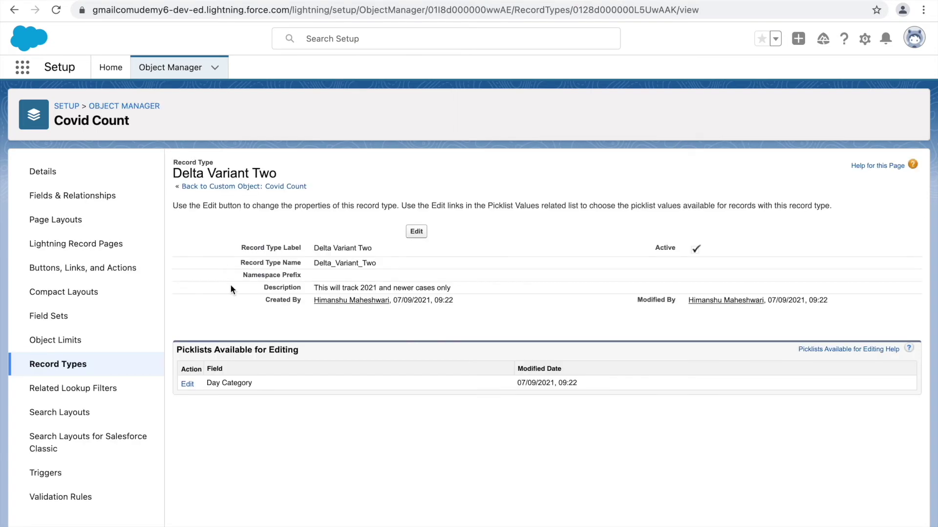
drag(208, 353, 293, 350)
click(314, 352)
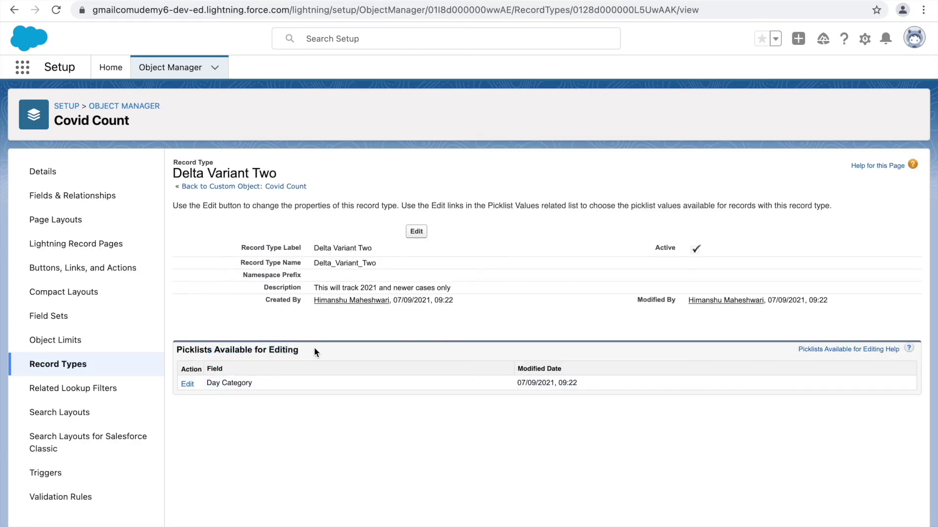
double_click(209, 379)
click(209, 380)
click(277, 412)
click(189, 386)
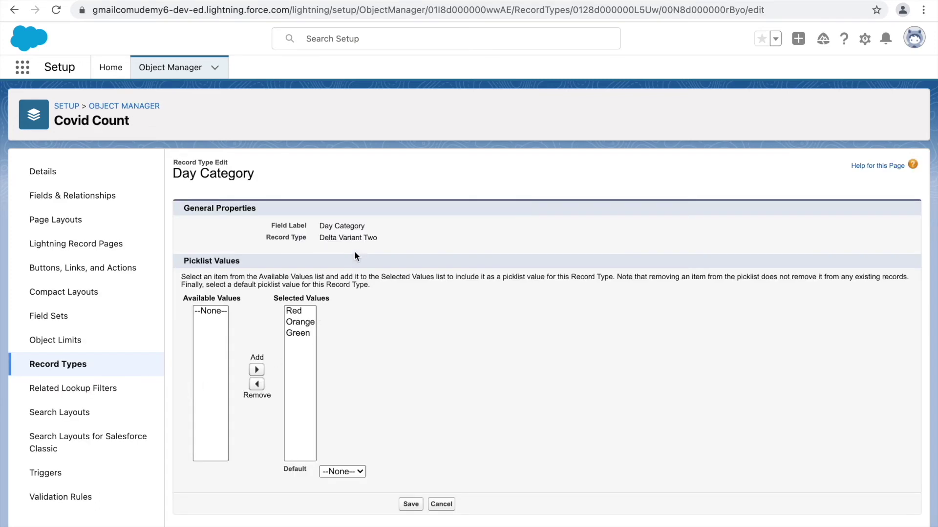
Remove Red from Day Category values, set Green as default, and save
drag(320, 237, 377, 239)
click(374, 235)
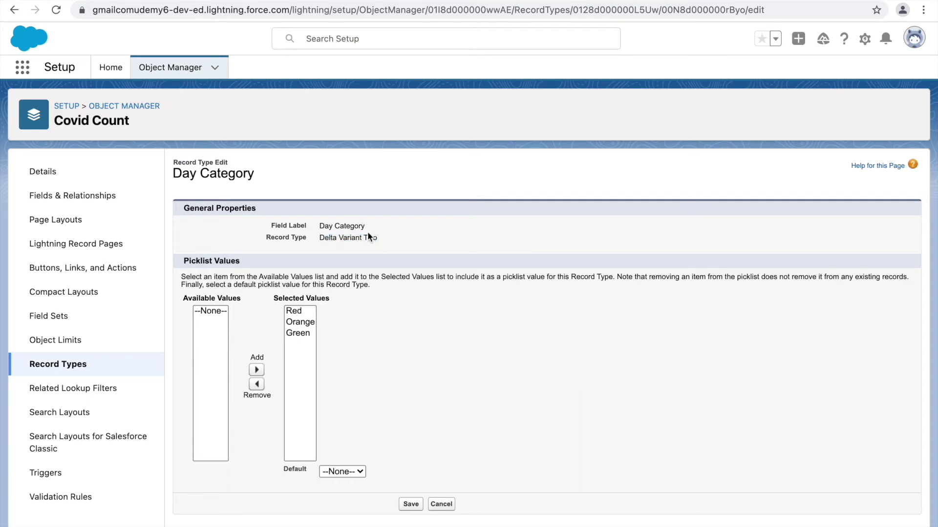
click(297, 326)
click(297, 334)
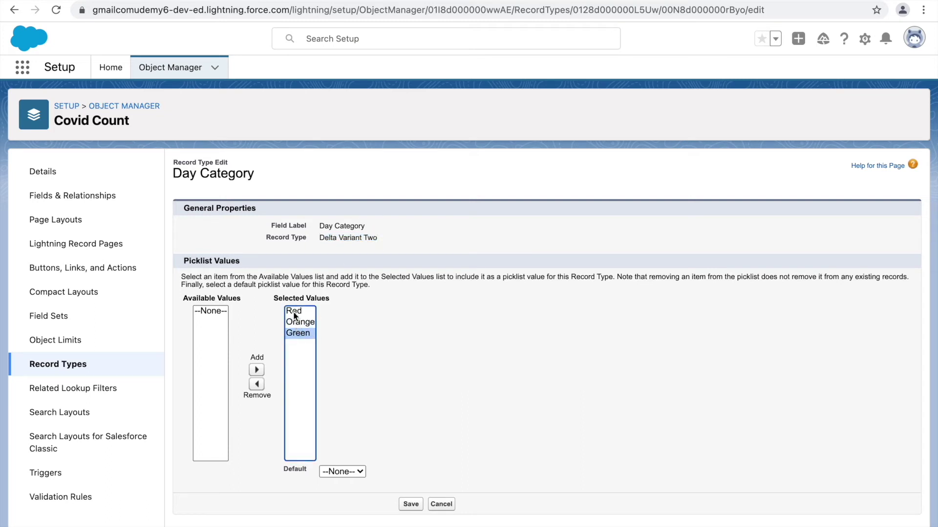
click(295, 312)
click(256, 384)
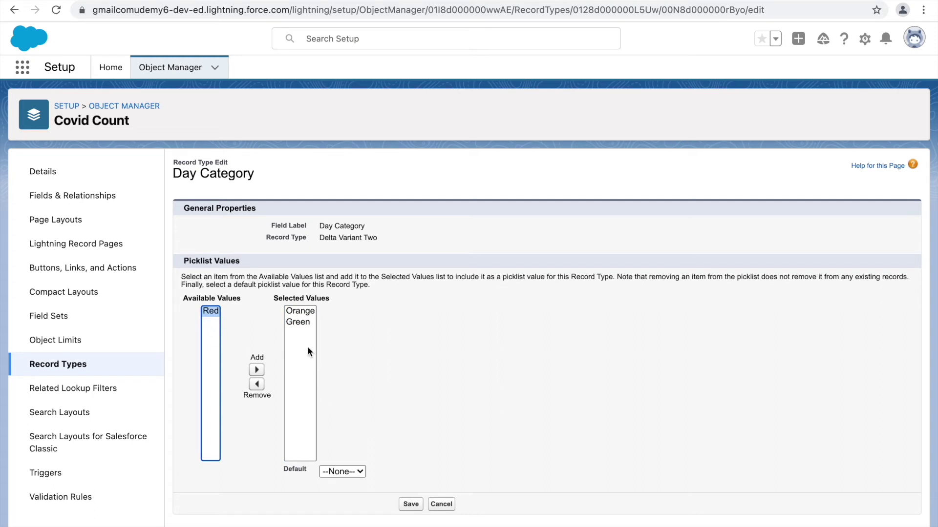
click(297, 323)
click(343, 472)
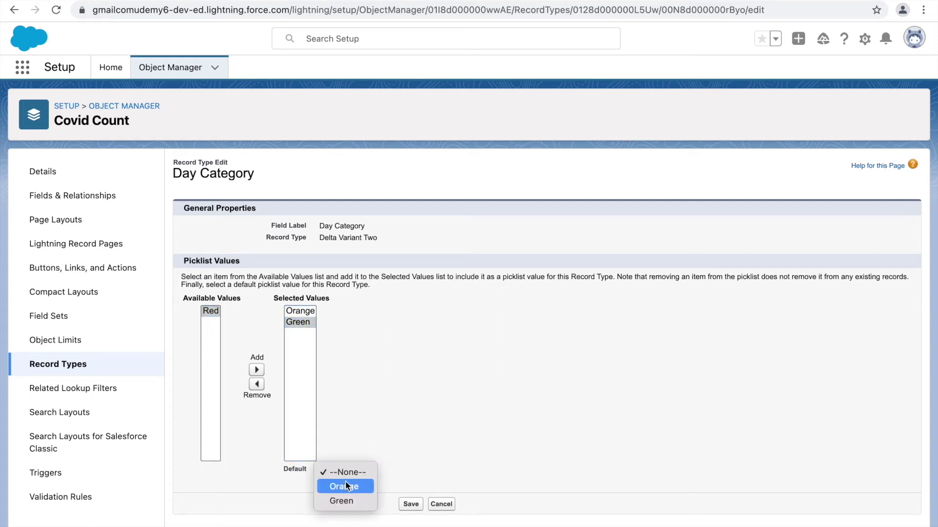
click(341, 502)
click(409, 504)
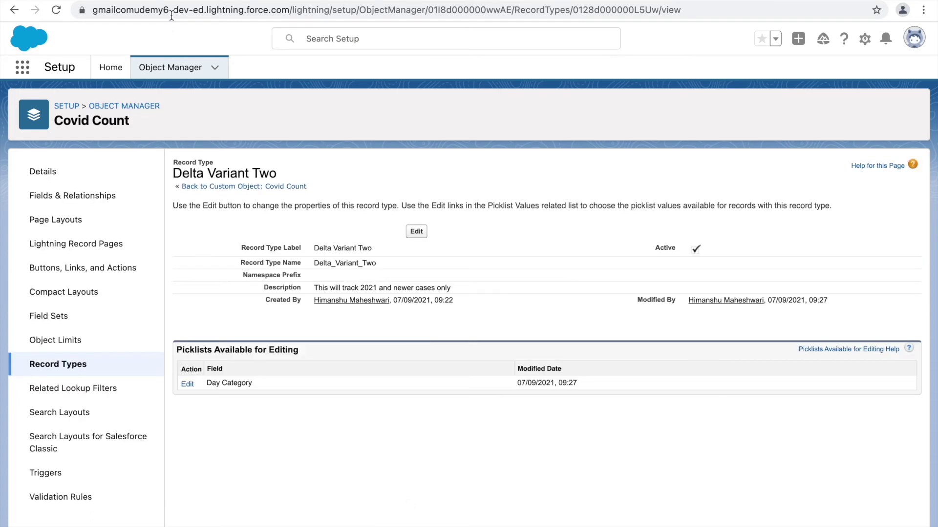
click(90, 1)
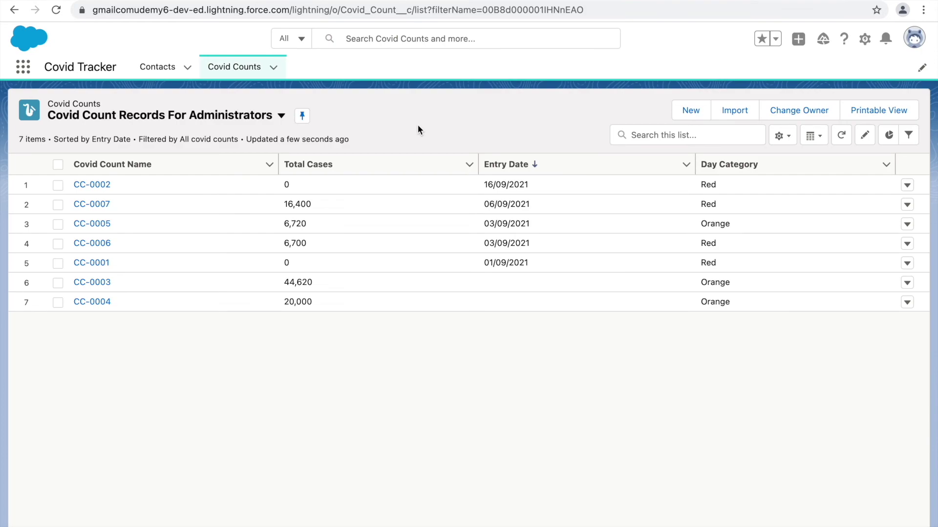
Start a Delta Variant One record with 14,000 active cases, date 07/09/2021, comment 'This info is legit'
click(686, 112)
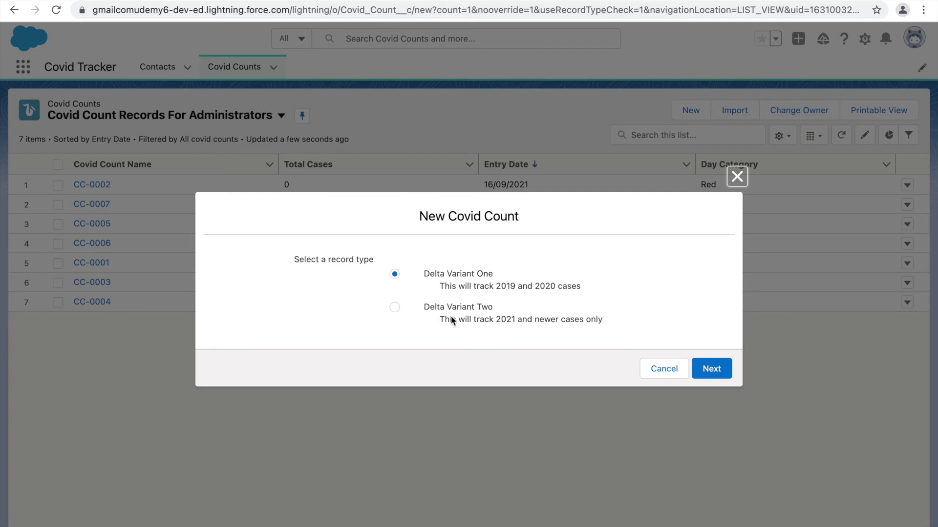
click(395, 308)
click(396, 275)
click(703, 368)
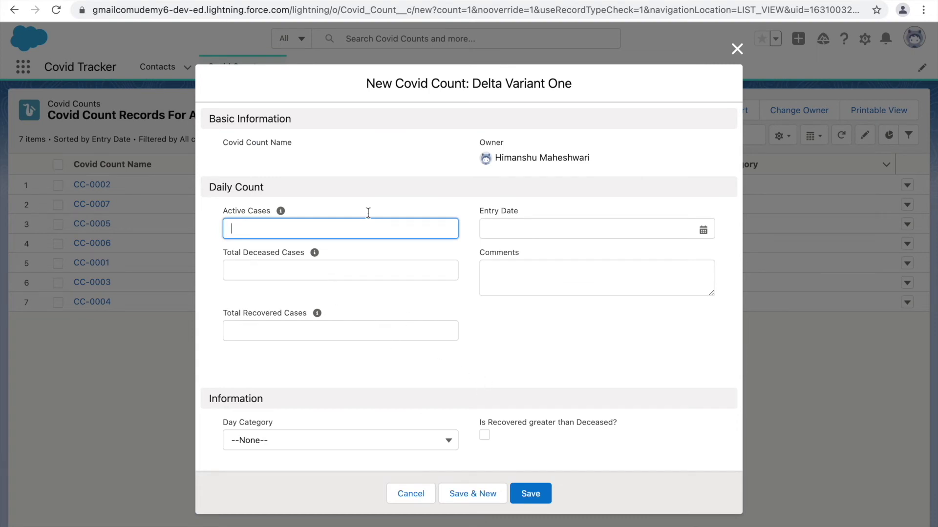
text(14,000)
key(Tab)
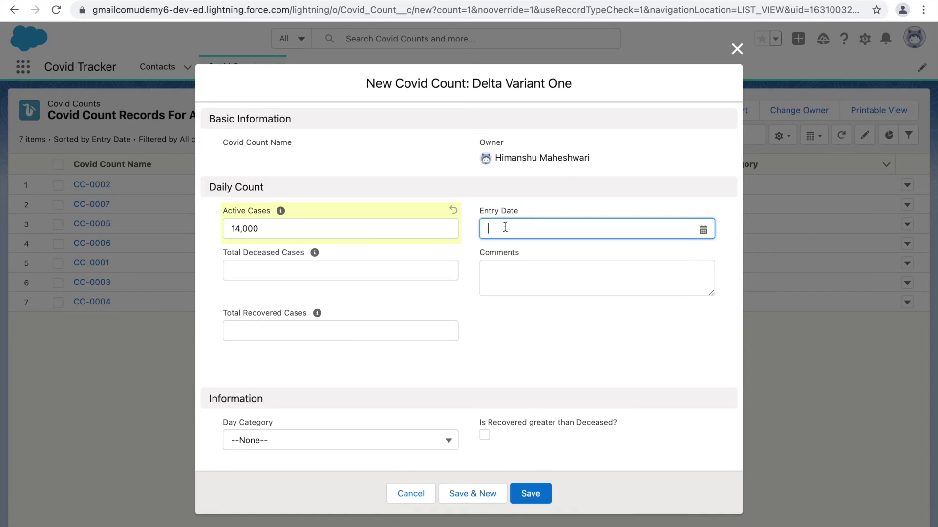
click(538, 229)
click(570, 325)
click(510, 272)
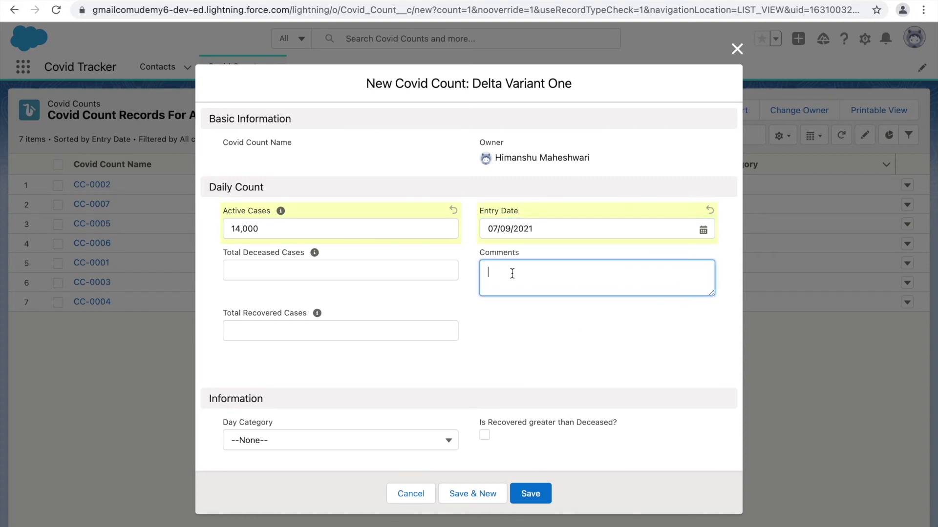
text(This info is legit)
double_click(490, 253)
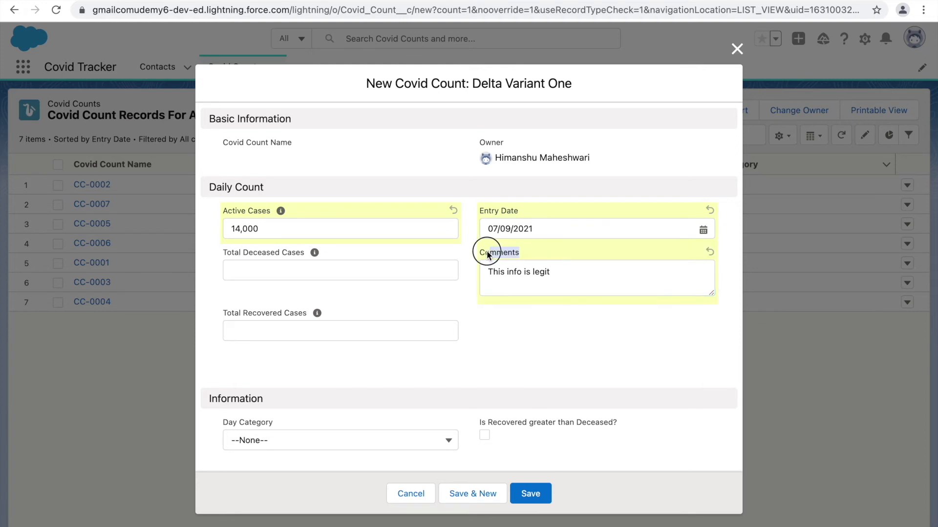
Enter 100 deceased and 500 recovered, Day Category Red, tick recovered-greater checkbox, and save
click(308, 271)
text(100)
click(311, 333)
text(500)
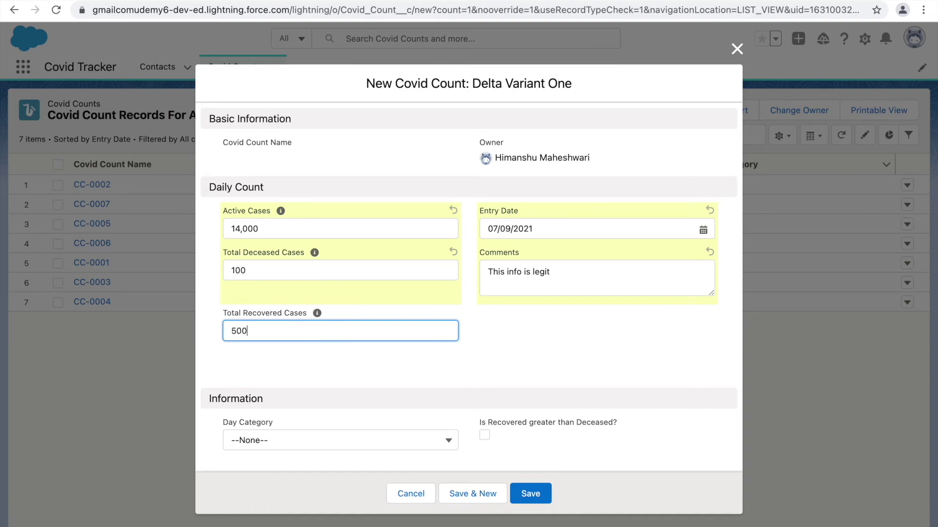
click(333, 439)
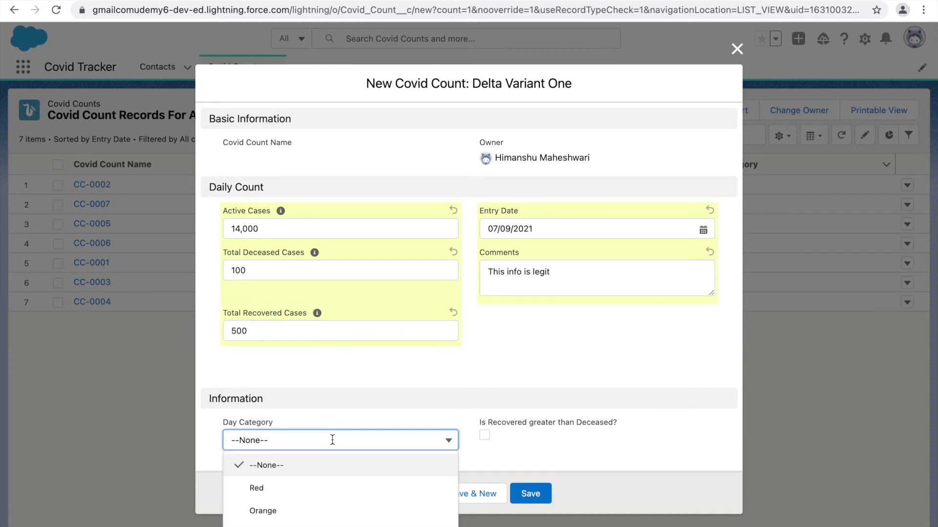
click(276, 494)
click(484, 436)
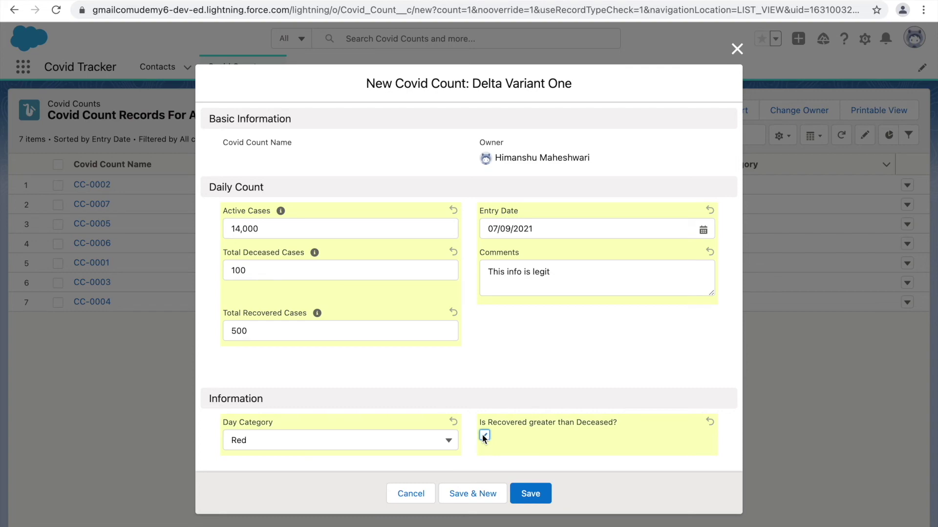
click(531, 493)
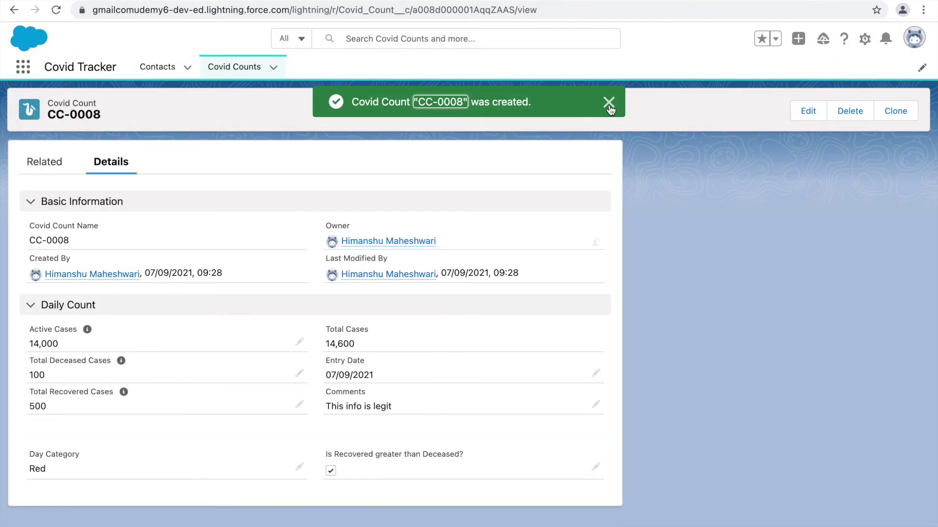
click(609, 103)
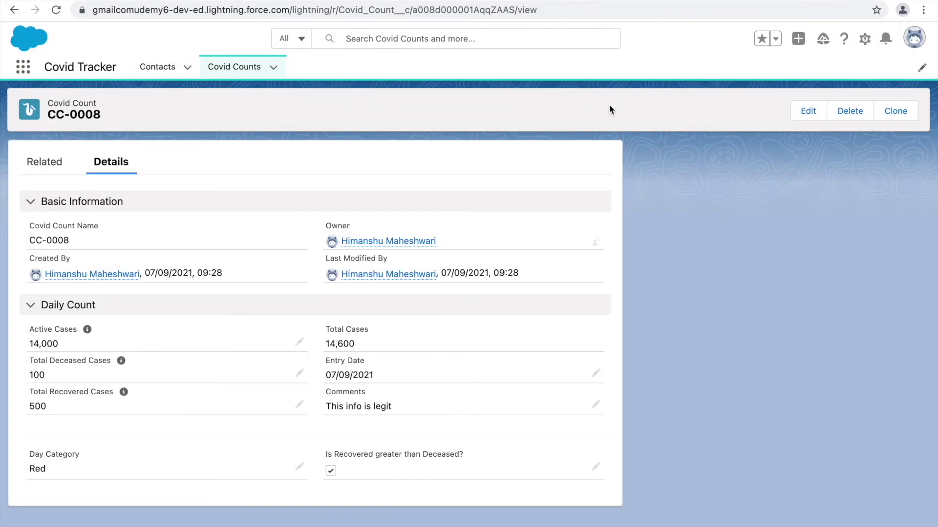
Save a Delta Variant Two record dated 07/09/2021 with 14,000 active, 200 deceased, 100 recovered
click(234, 68)
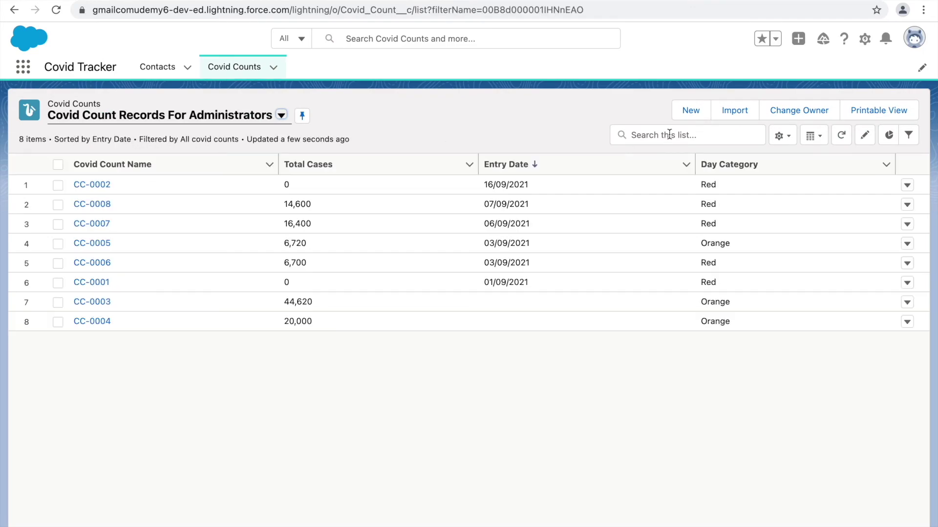
click(690, 113)
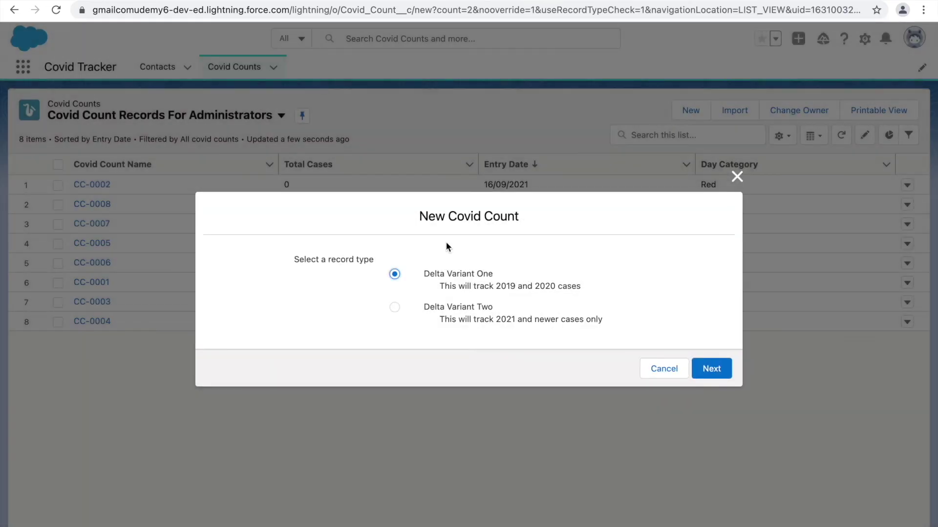
click(455, 311)
click(719, 367)
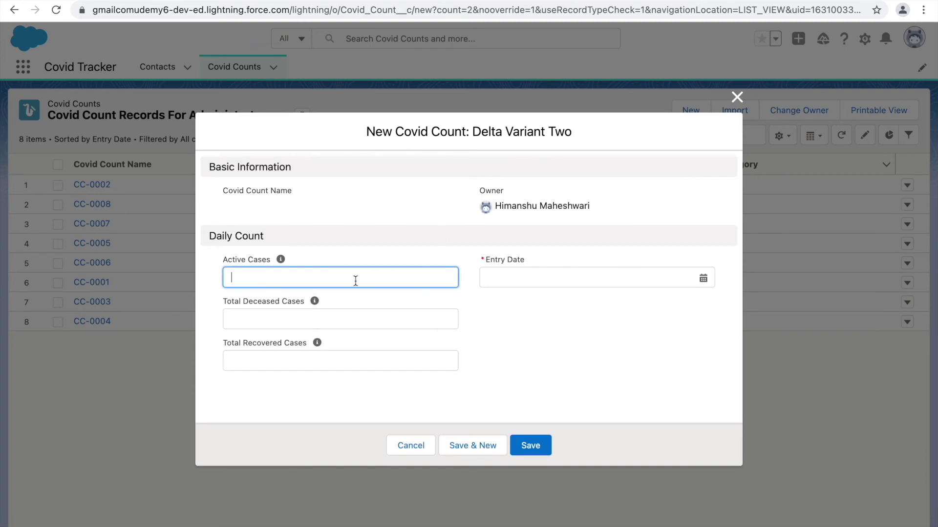
click(488, 277)
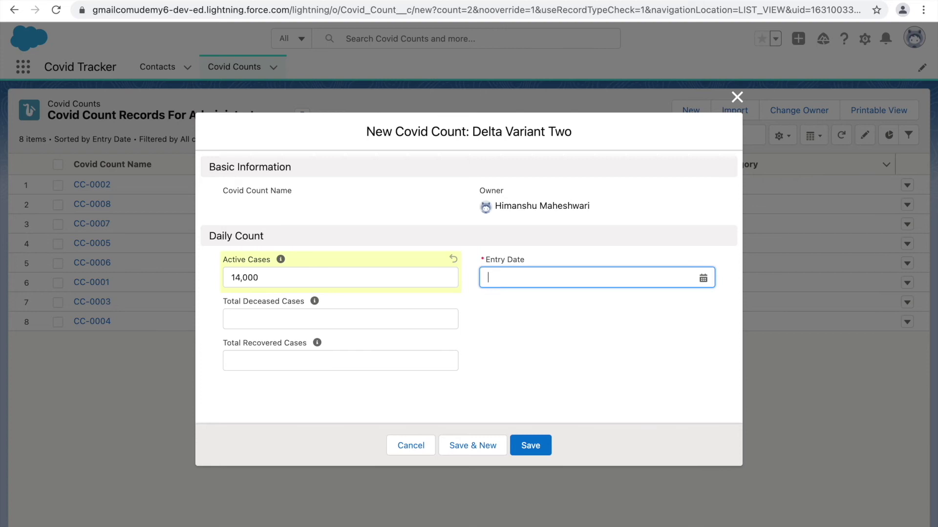
click(568, 377)
click(322, 320)
text(200)
key(Tab)
key(Tab)
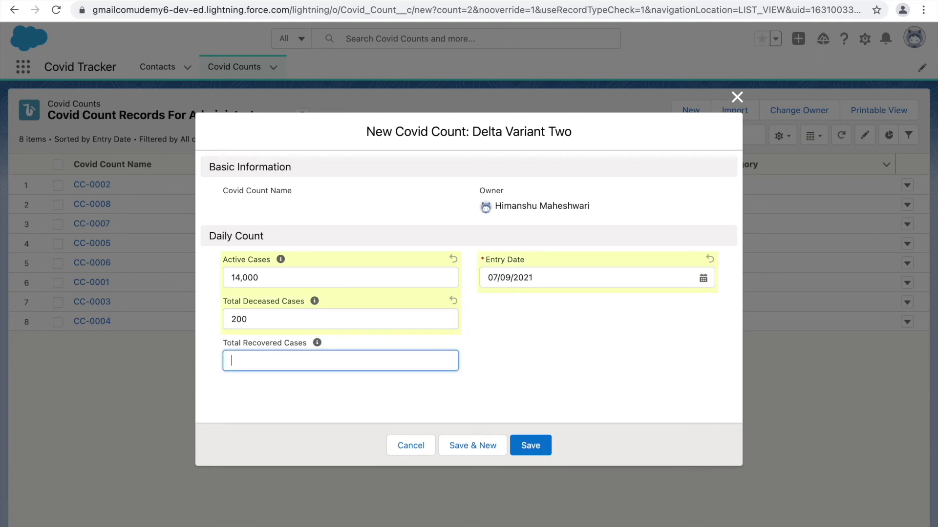
click(519, 445)
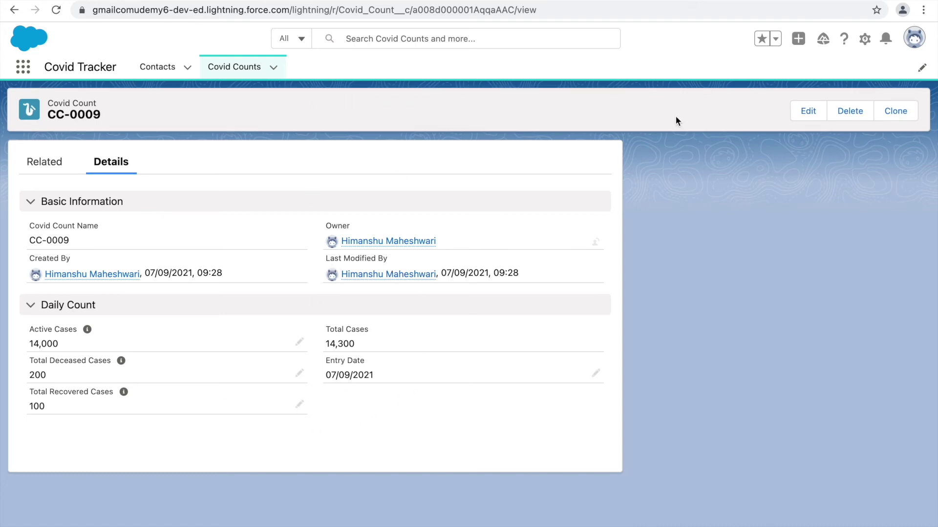
Log in as the Support Manager user from the Support Manager Profile's user list
click(234, 1)
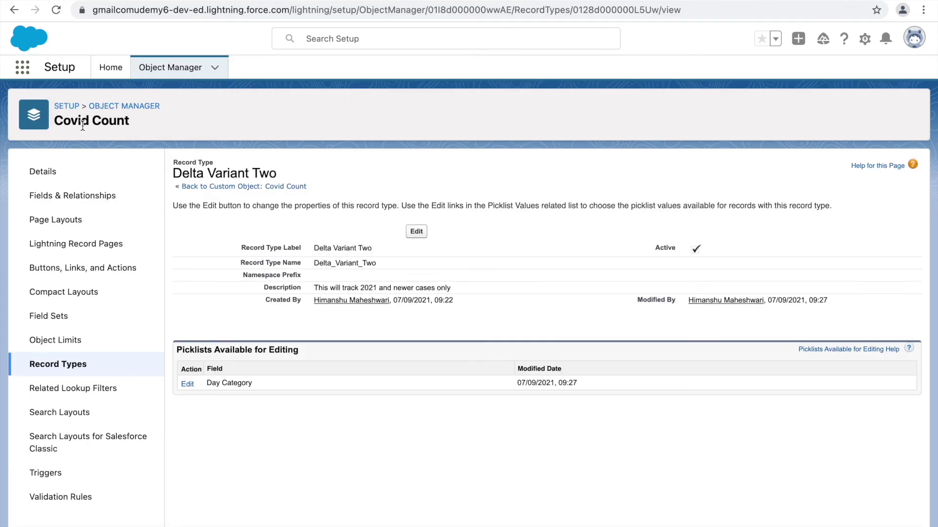
click(107, 67)
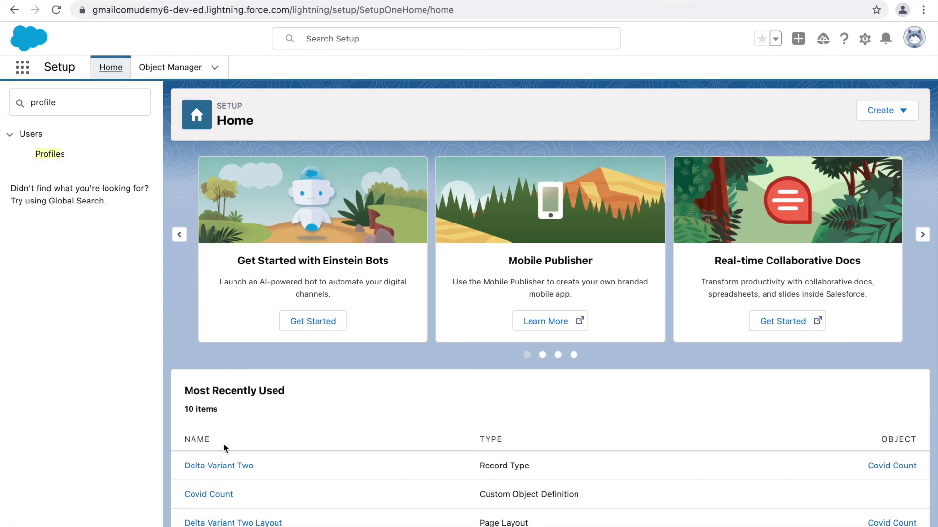
scroll(251, 492, down, 2)
click(226, 485)
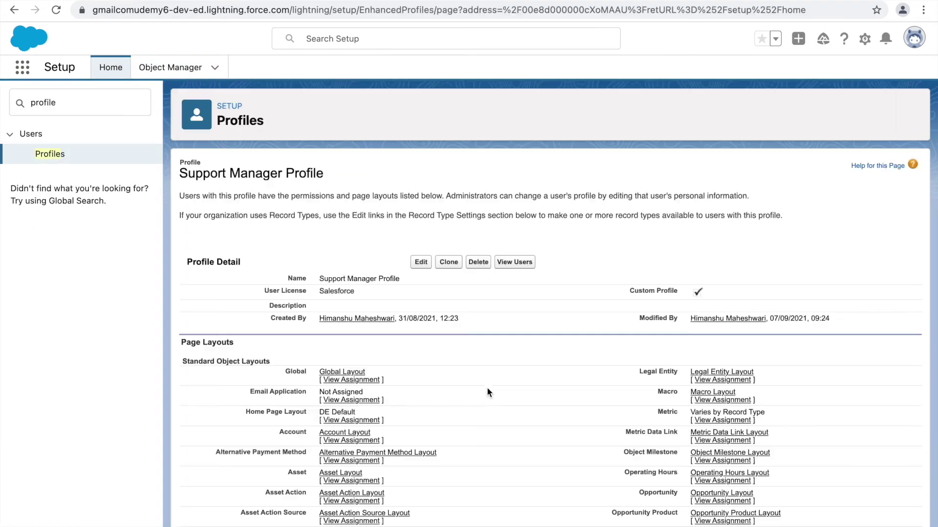
click(505, 276)
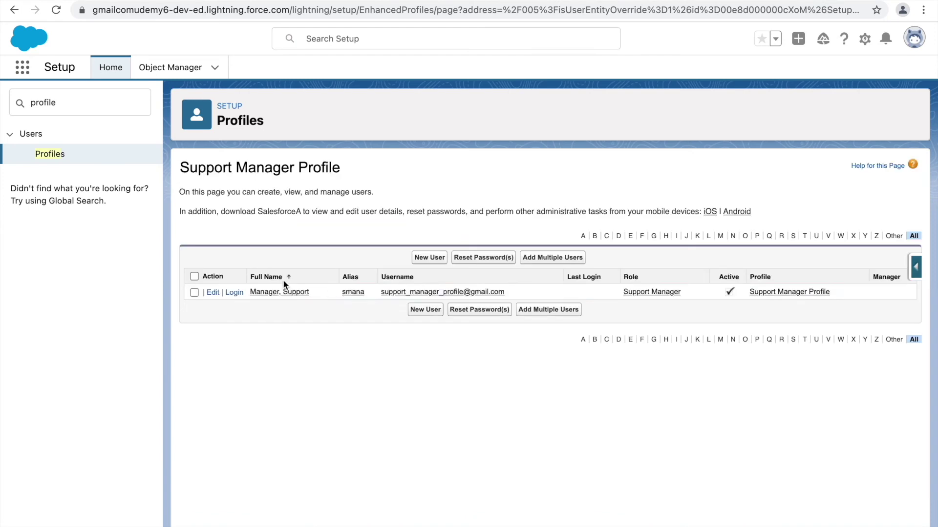
click(237, 292)
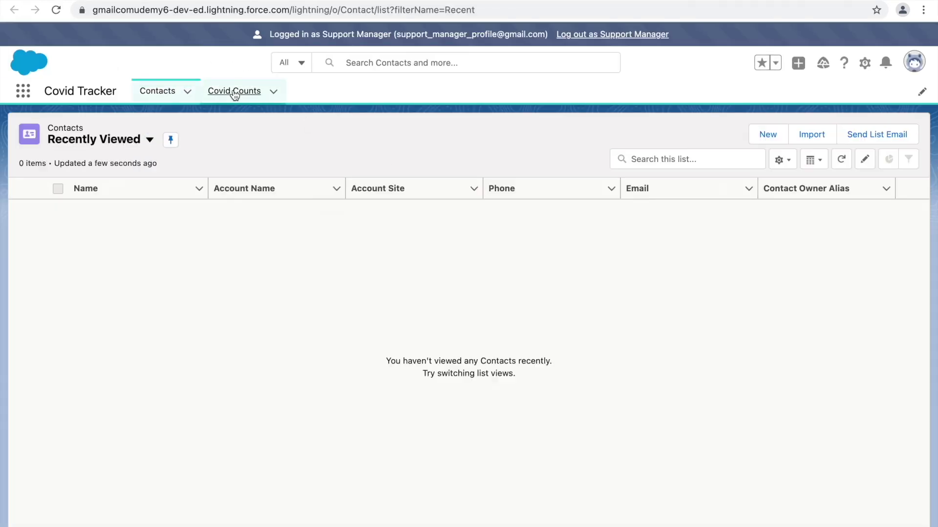
Cancel a draft Covid Count with 1500 active cases dated 07/09/2021, then log out
click(235, 93)
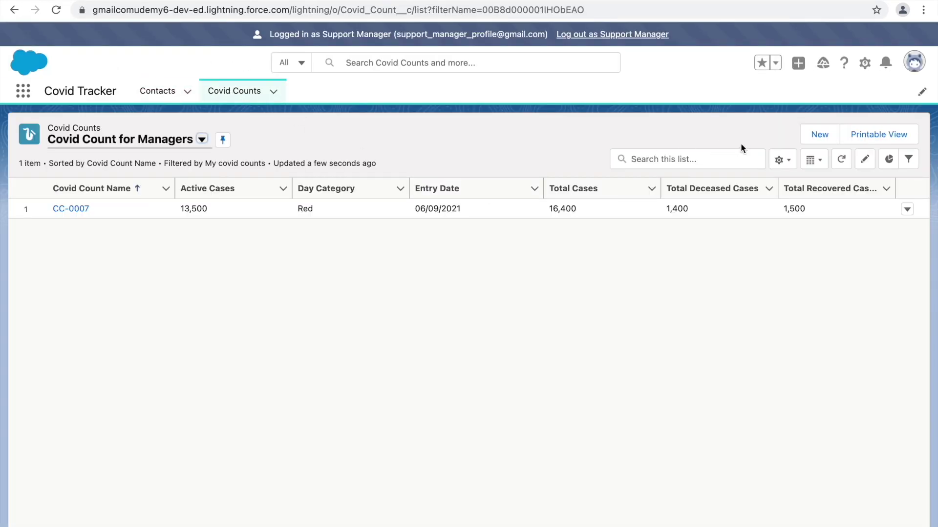
click(819, 135)
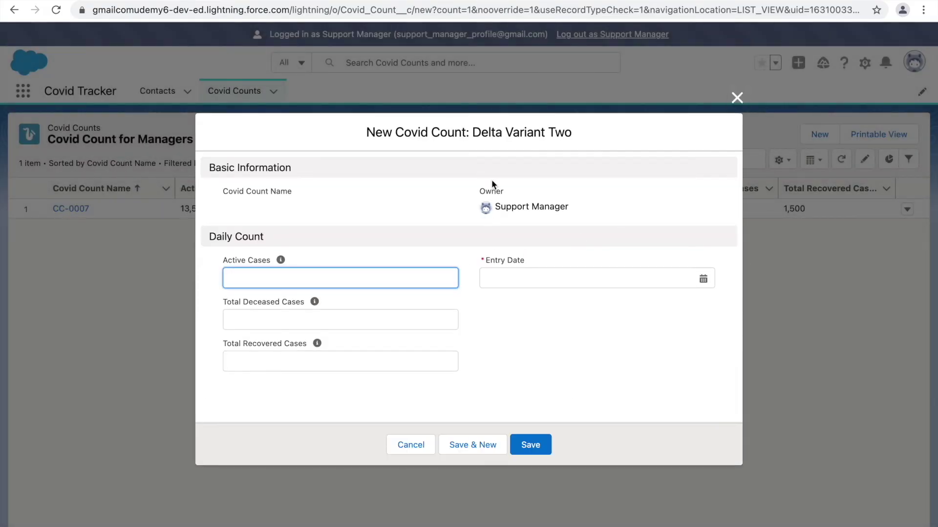
drag(472, 133, 576, 135)
click(589, 138)
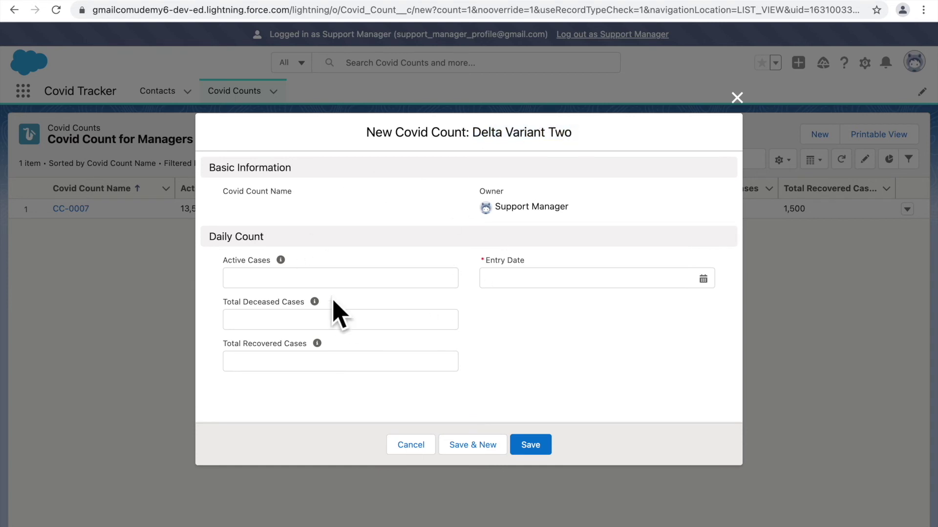
click(277, 282)
text(15000)
key(Tab)
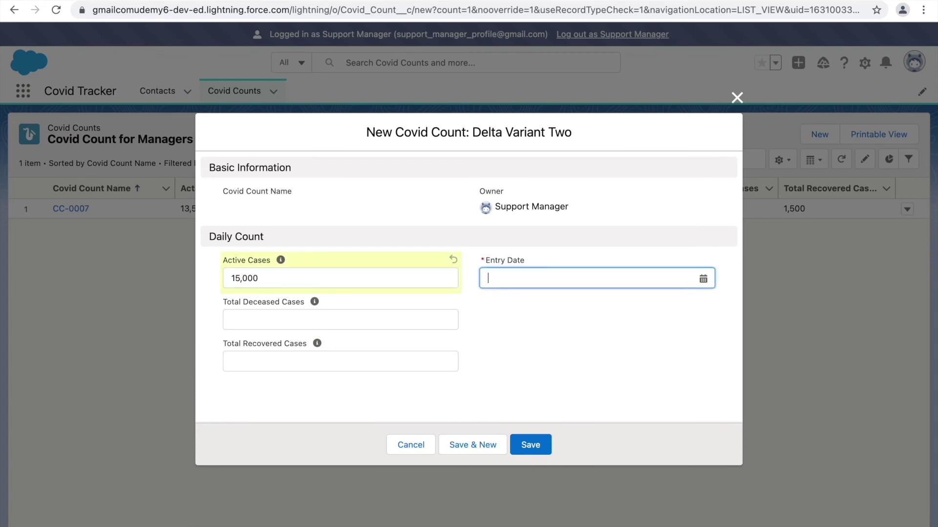
click(502, 282)
click(597, 375)
click(381, 324)
click(399, 443)
click(590, 39)
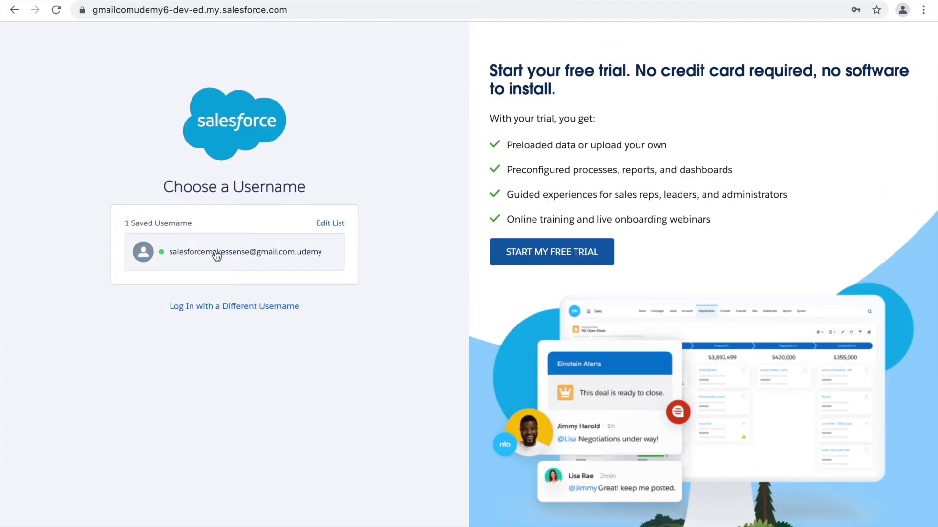
Log back in and open the Covid Count object's page layouts
click(216, 254)
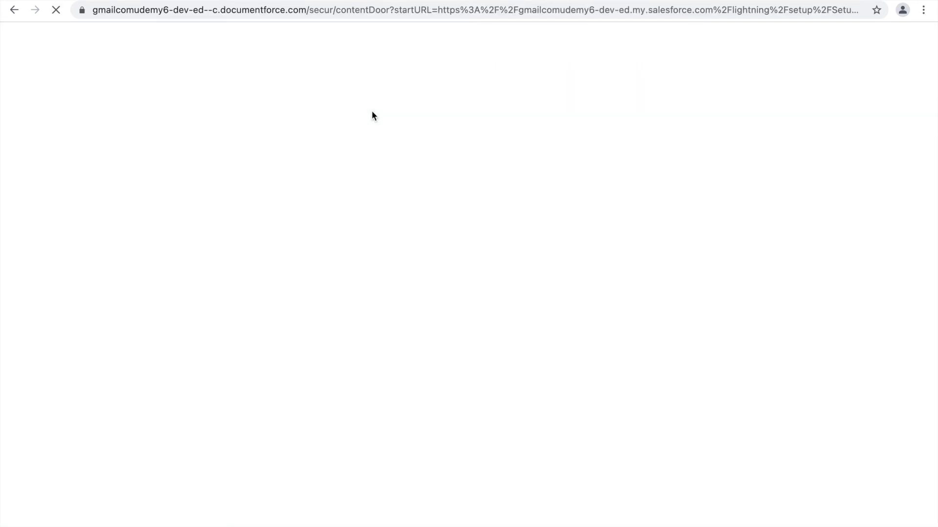
click(148, 78)
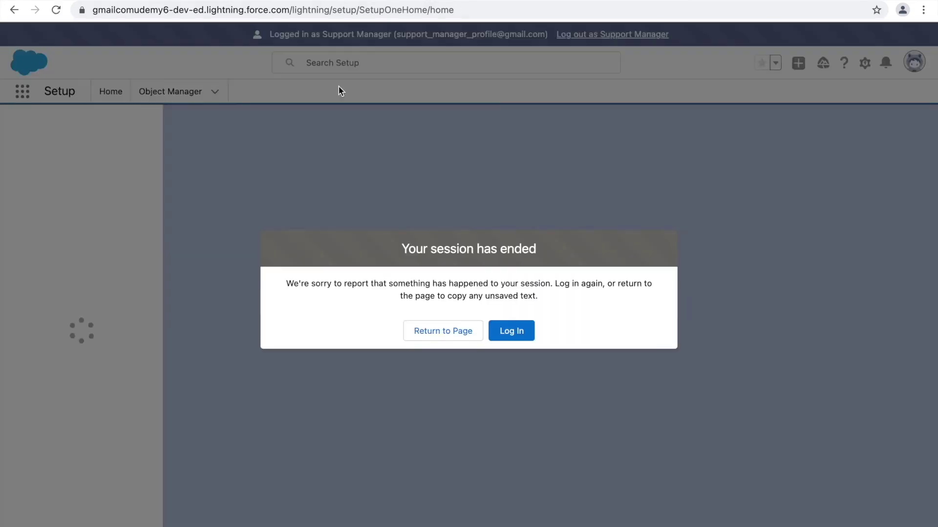
click(518, 338)
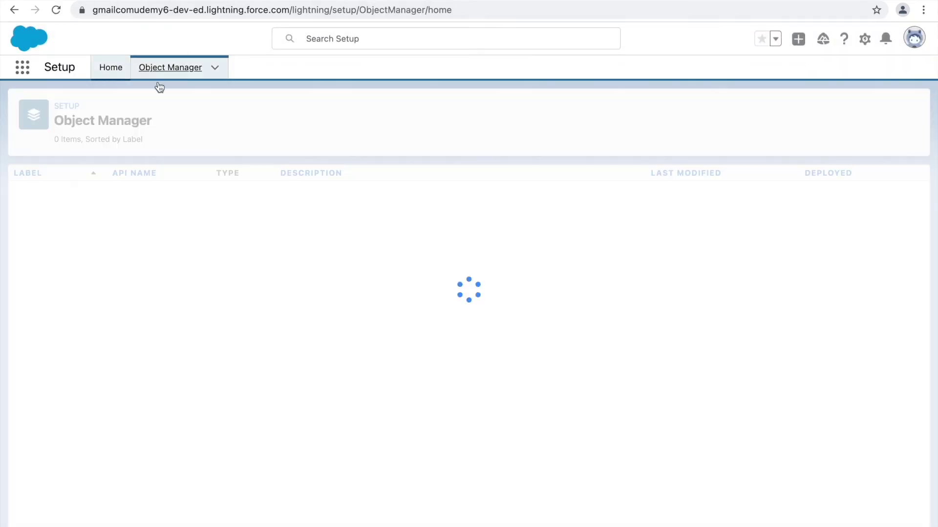
click(683, 115)
text(covid c)
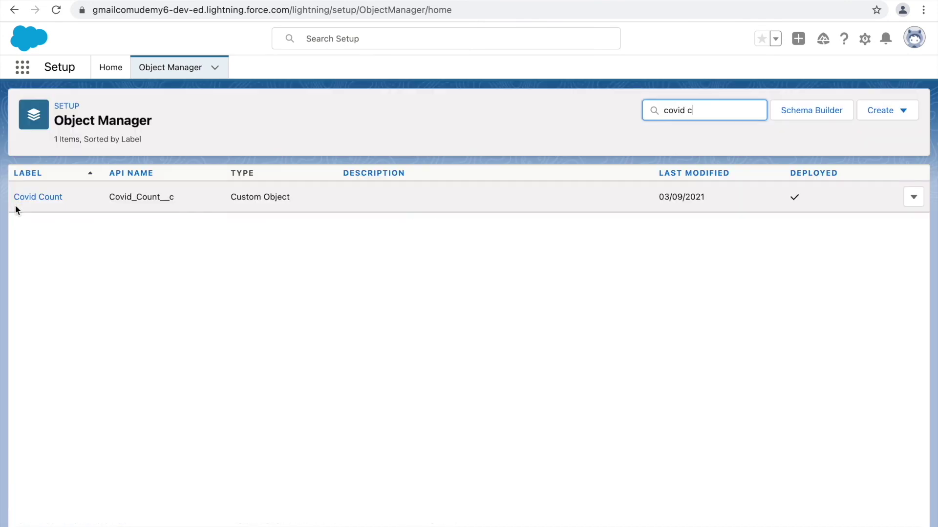
click(20, 205)
click(63, 222)
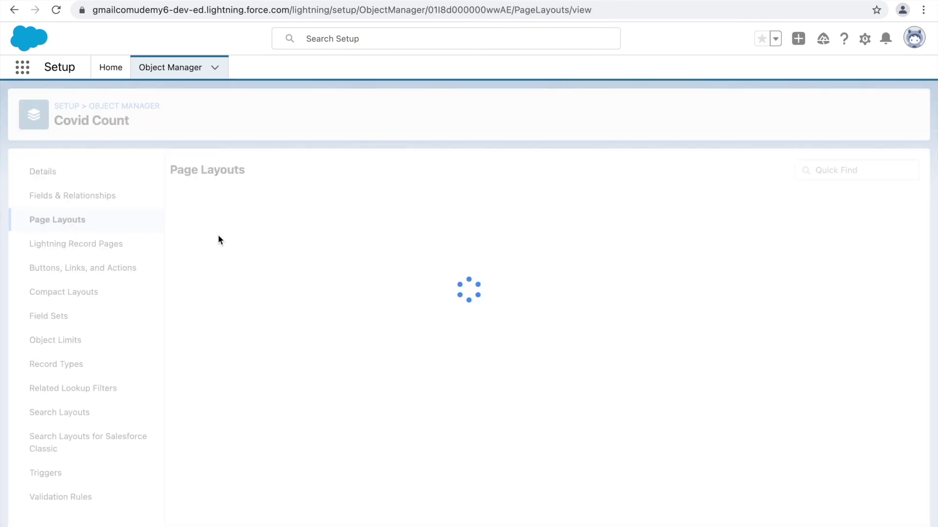
Place Day Category in the Daily Count section of Delta Variant Two Layout and save
click(222, 291)
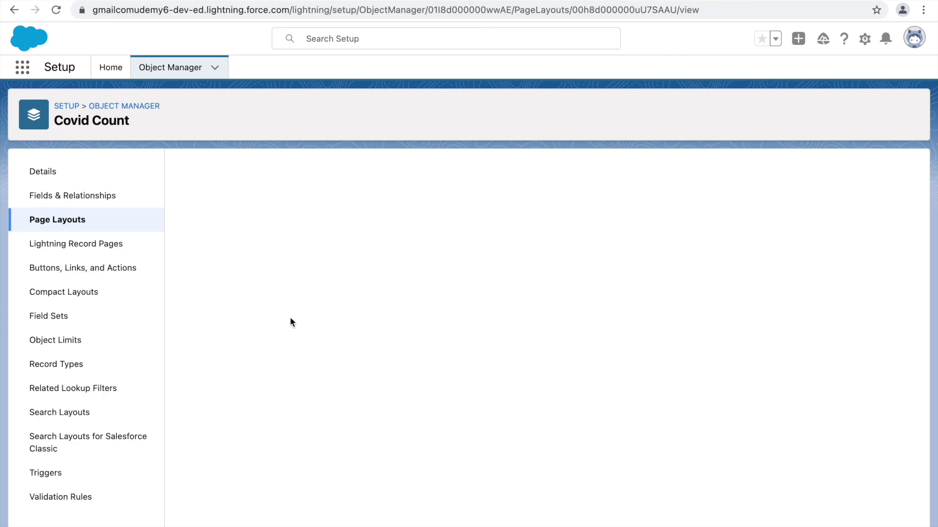
scroll(353, 411, down, 3)
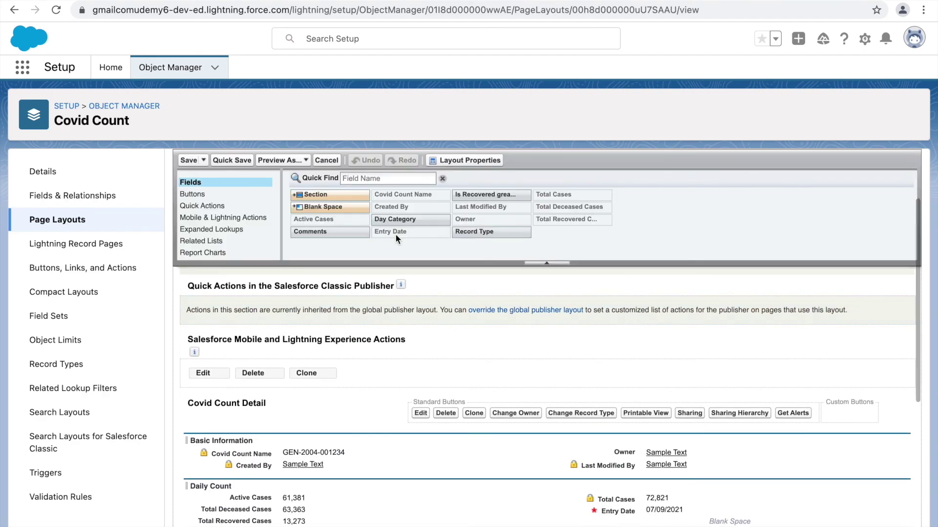
drag(390, 219, 606, 522)
click(188, 160)
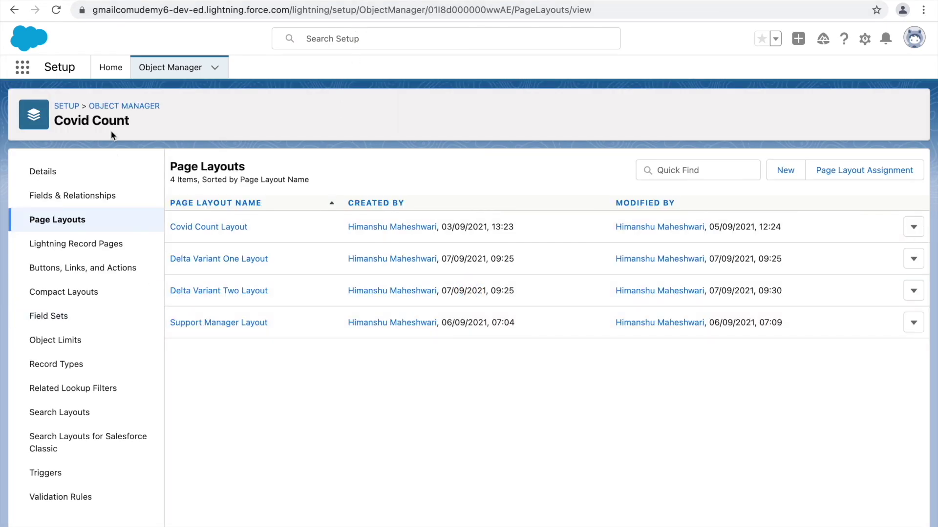
Log in as the Support Manager Profile's user and open the Covid Count for Managers list
click(113, 71)
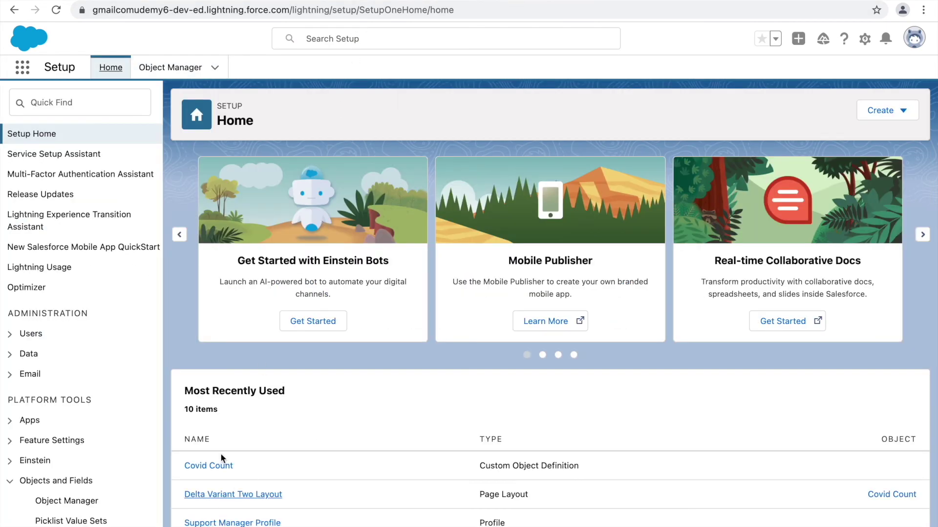
click(97, 99)
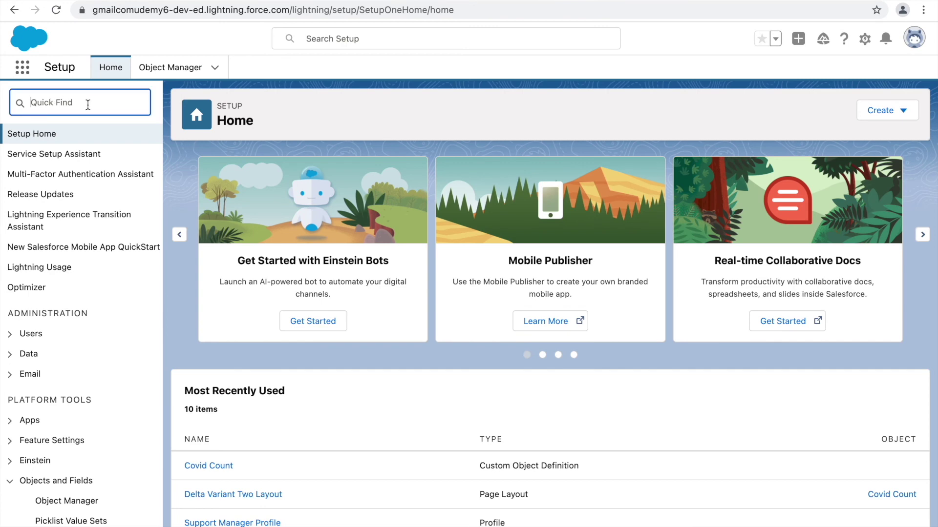
scroll(329, 398, down, 2)
click(232, 454)
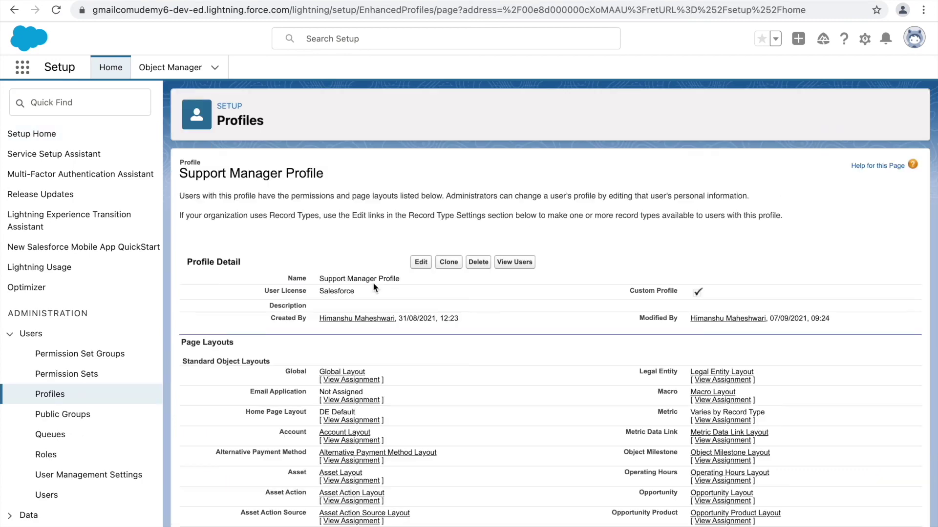
click(511, 273)
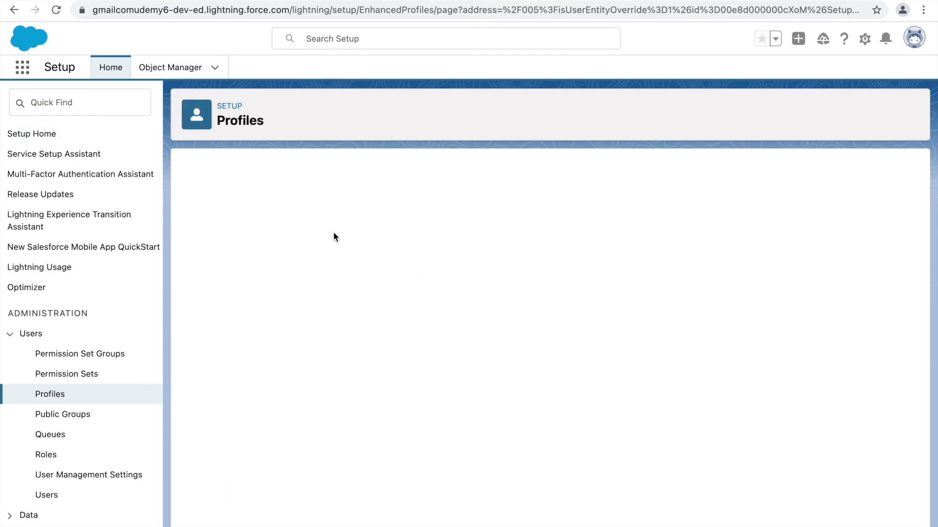
click(233, 290)
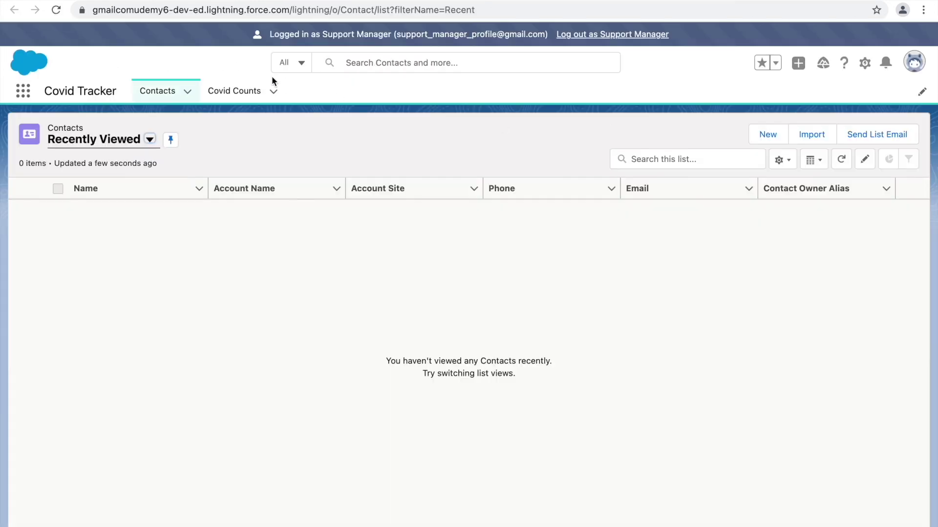
click(244, 91)
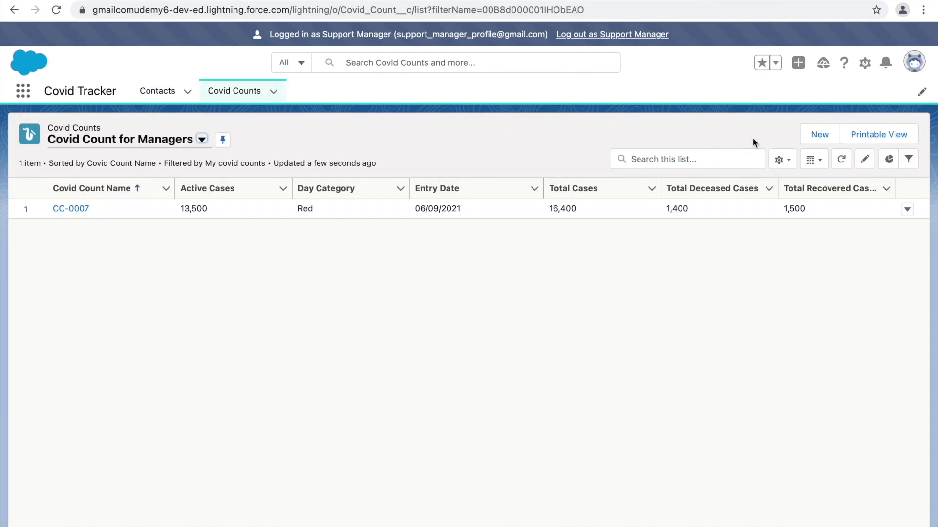
Start a new Covid Count and confirm Day Category lists only Orange and Green, keeping Green
click(823, 134)
click(508, 319)
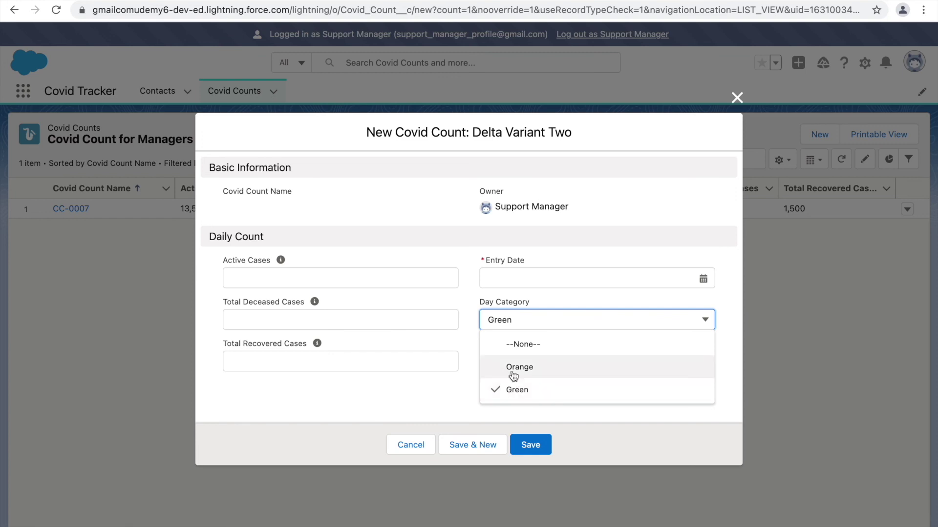
click(439, 387)
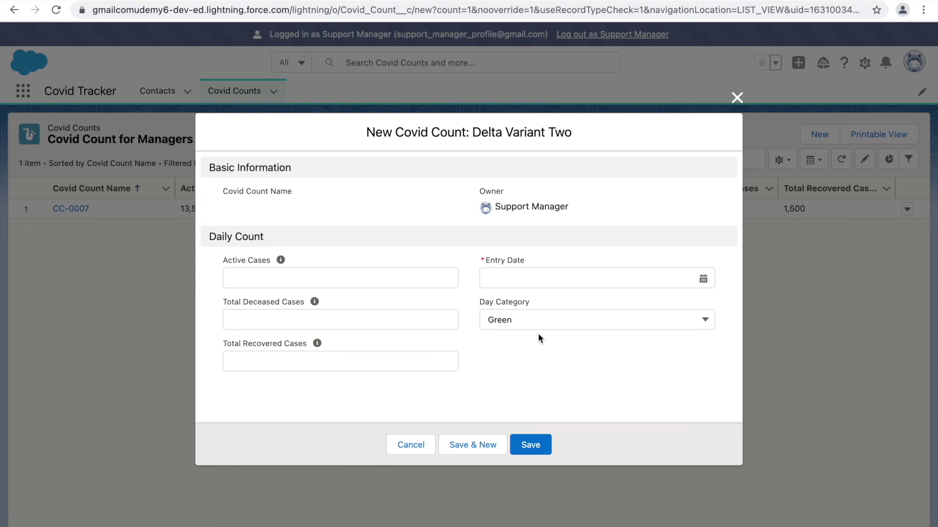
click(509, 319)
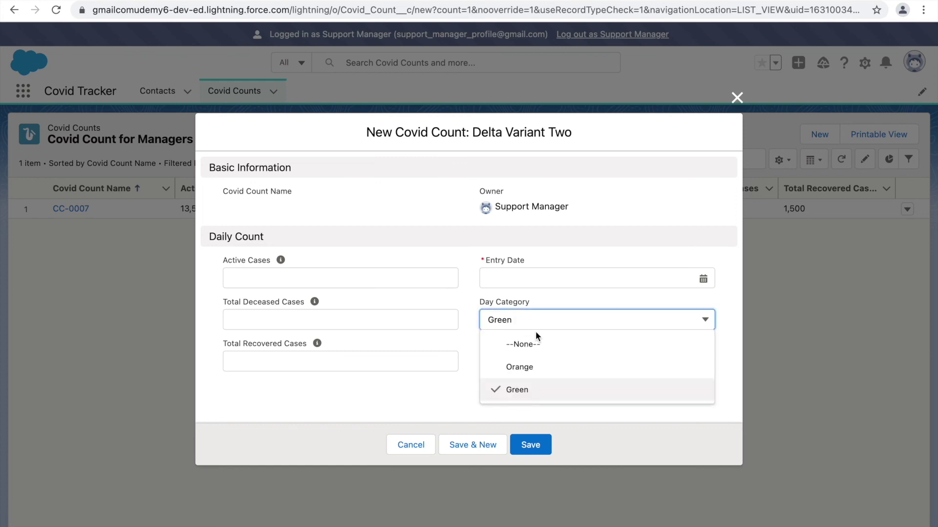
click(466, 379)
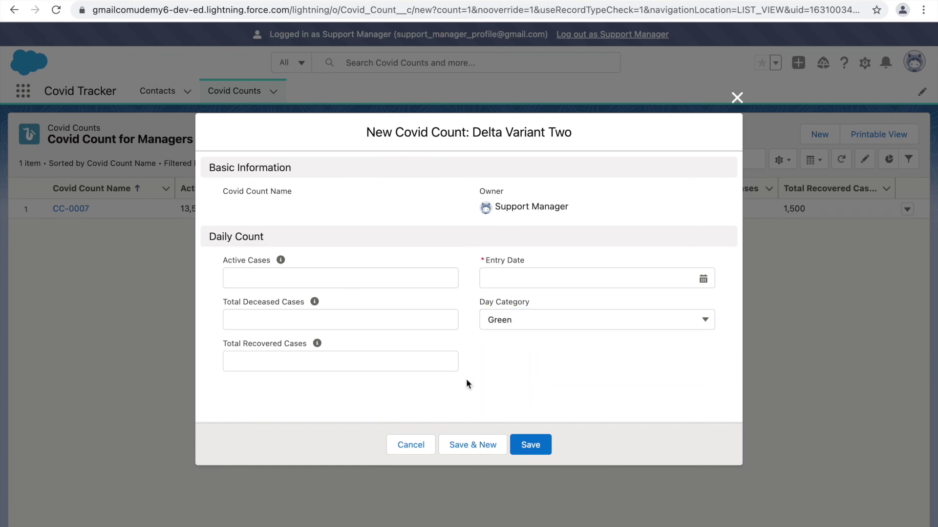